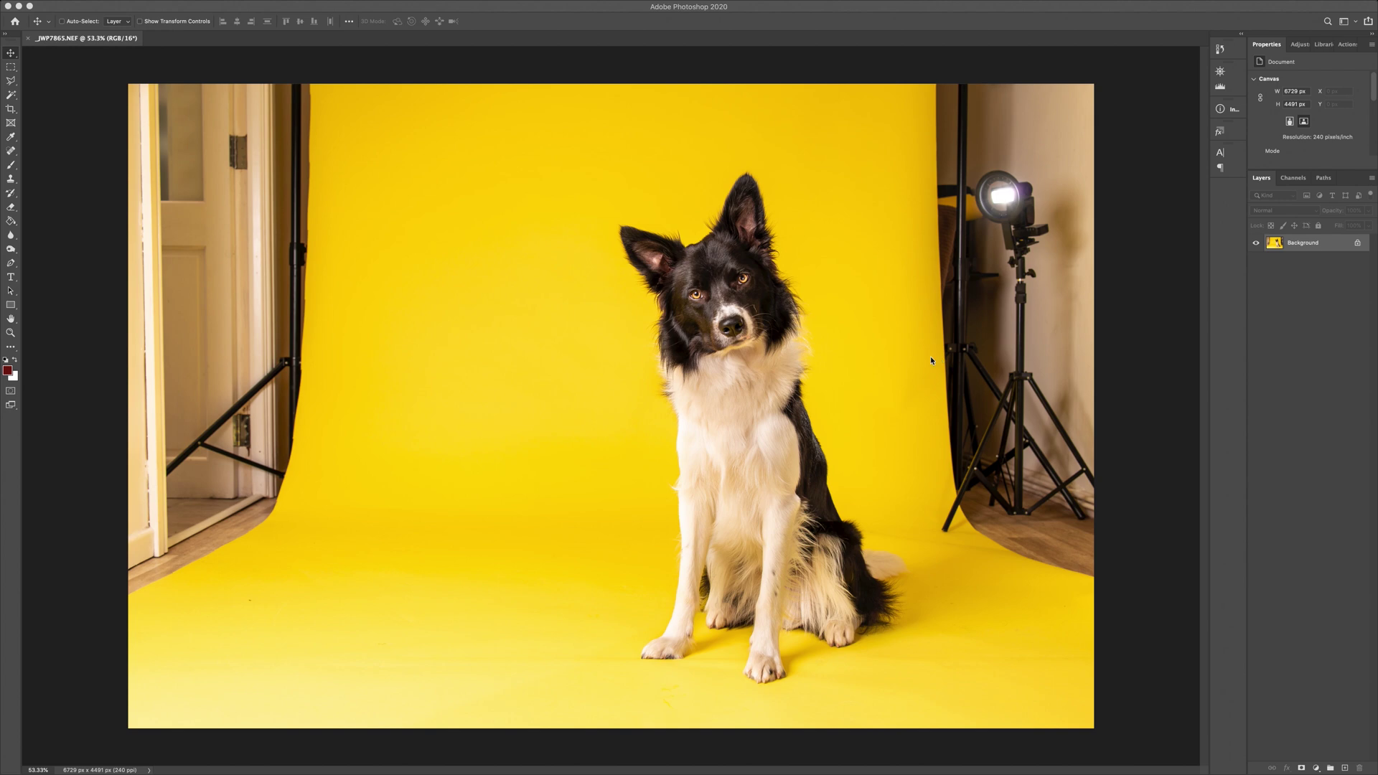
Step: Zoom in and pan around the photo to inspect the stands, doorway and floor, then fit it to the window
key("h")
key("super+1")
scroll(671, 447, "up", 5)
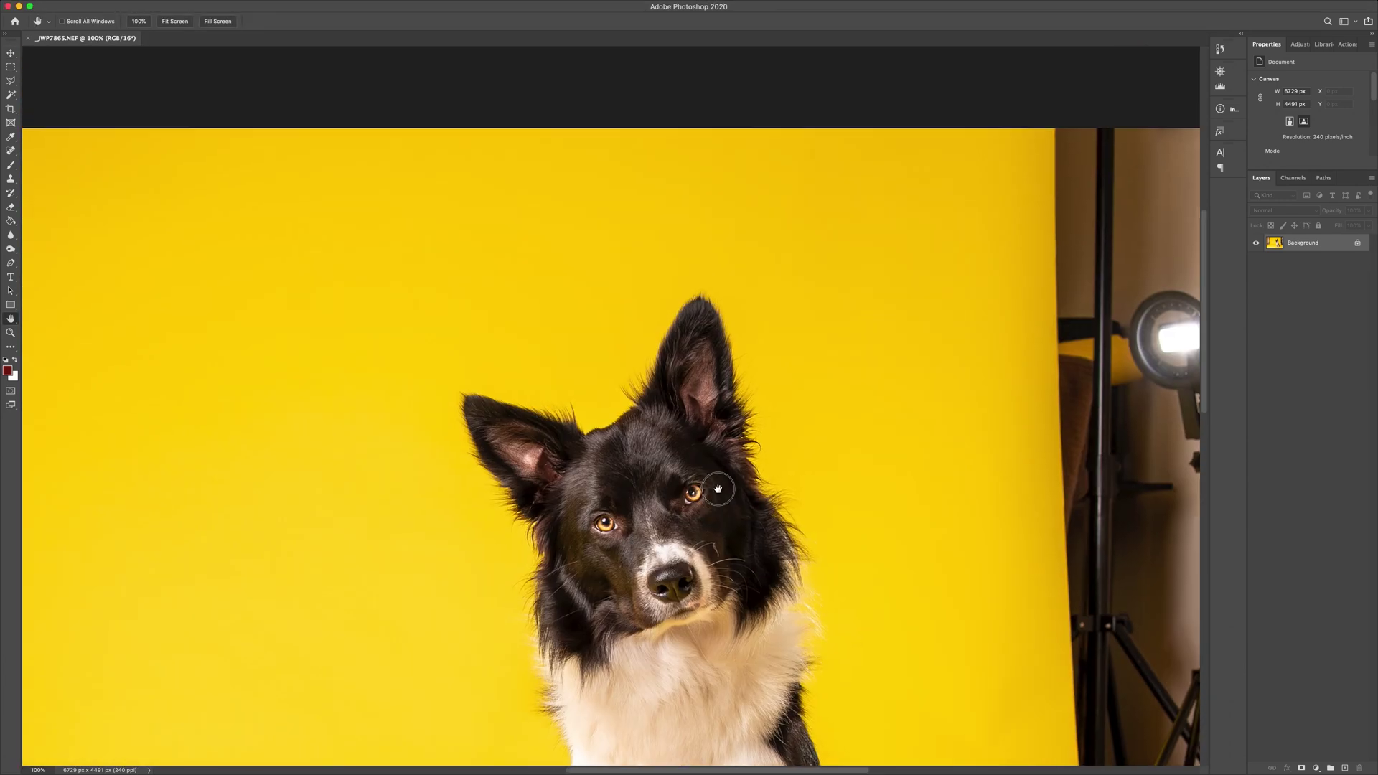
scroll(677, 388, "down", 7)
left_click_drag(759, 344, 381, 277)
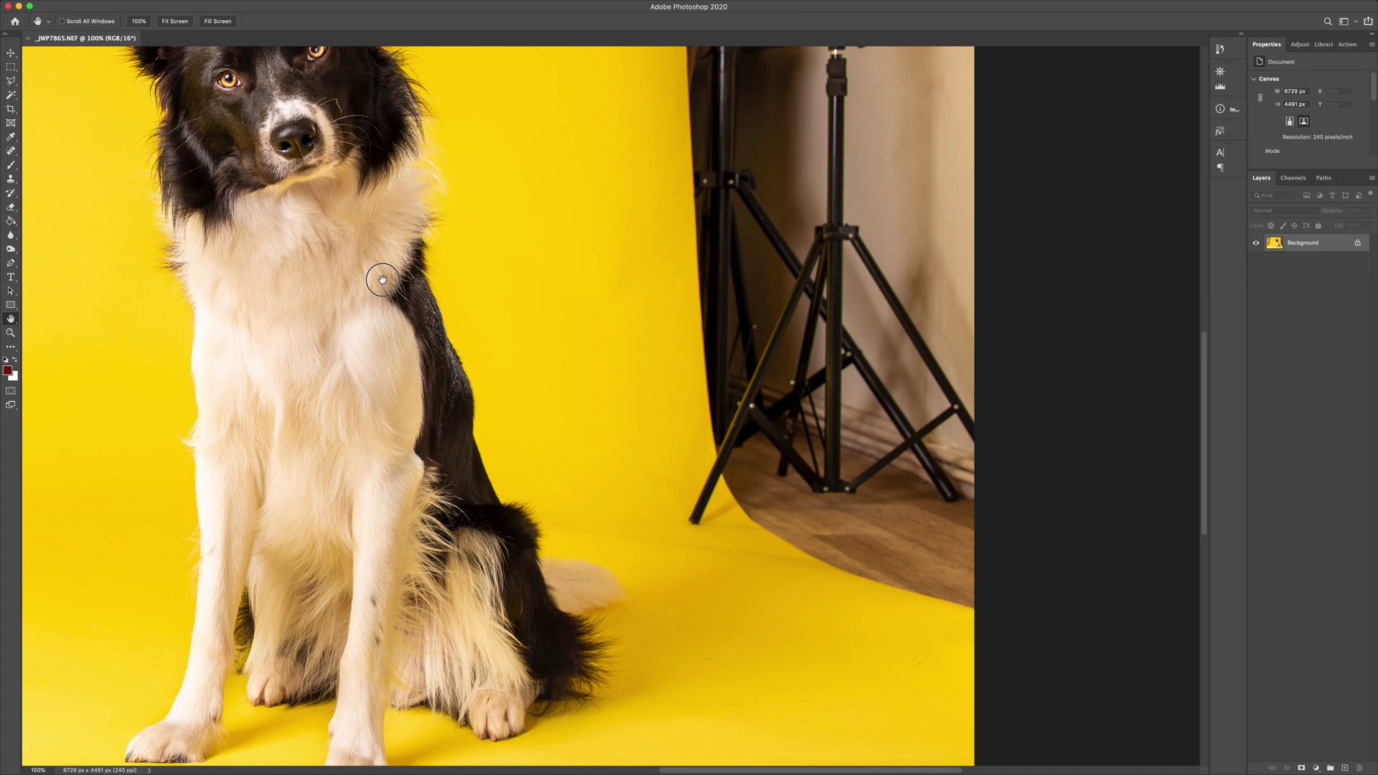
left_click_drag(729, 286, 1199, 560)
left_click_drag(504, 487, 511, 58)
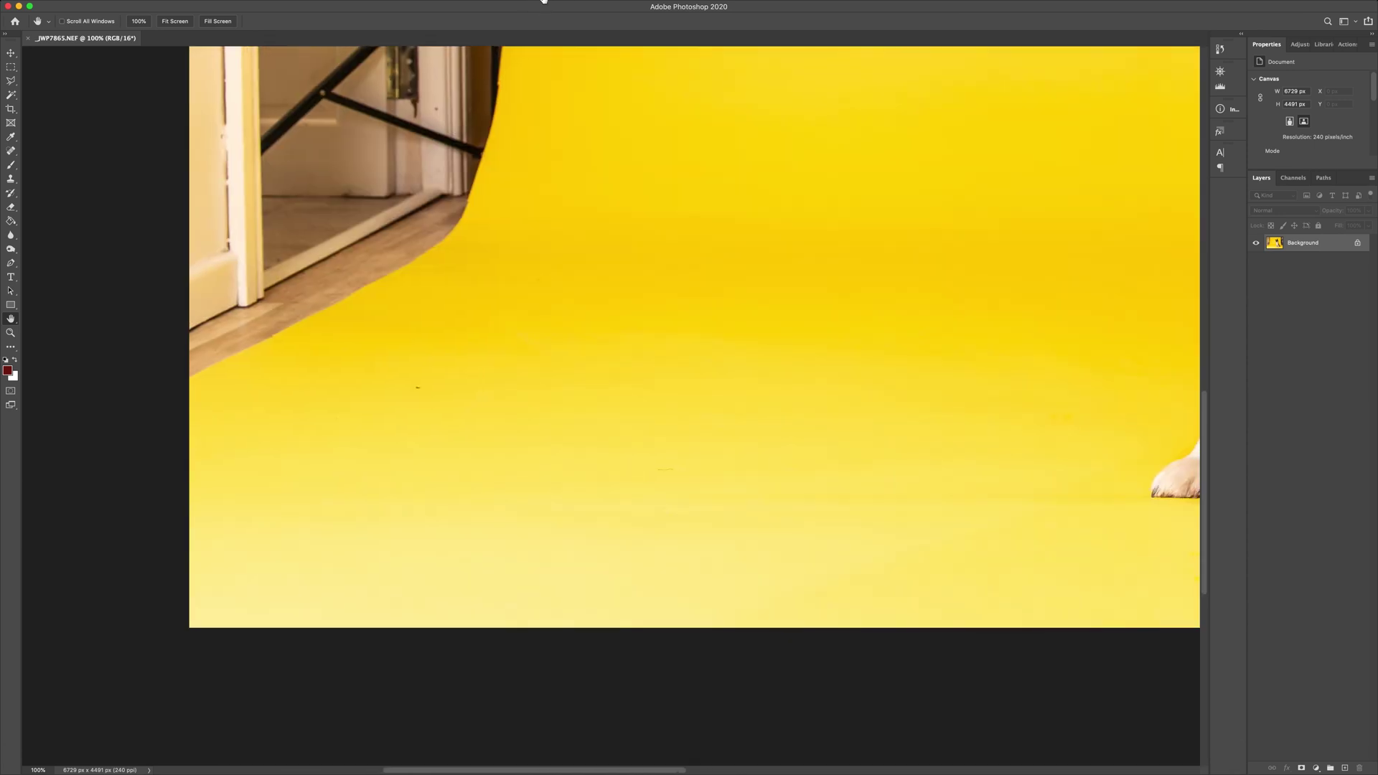
left_click_drag(578, 560, 152, 554)
left_click_drag(789, 564, 830, 569)
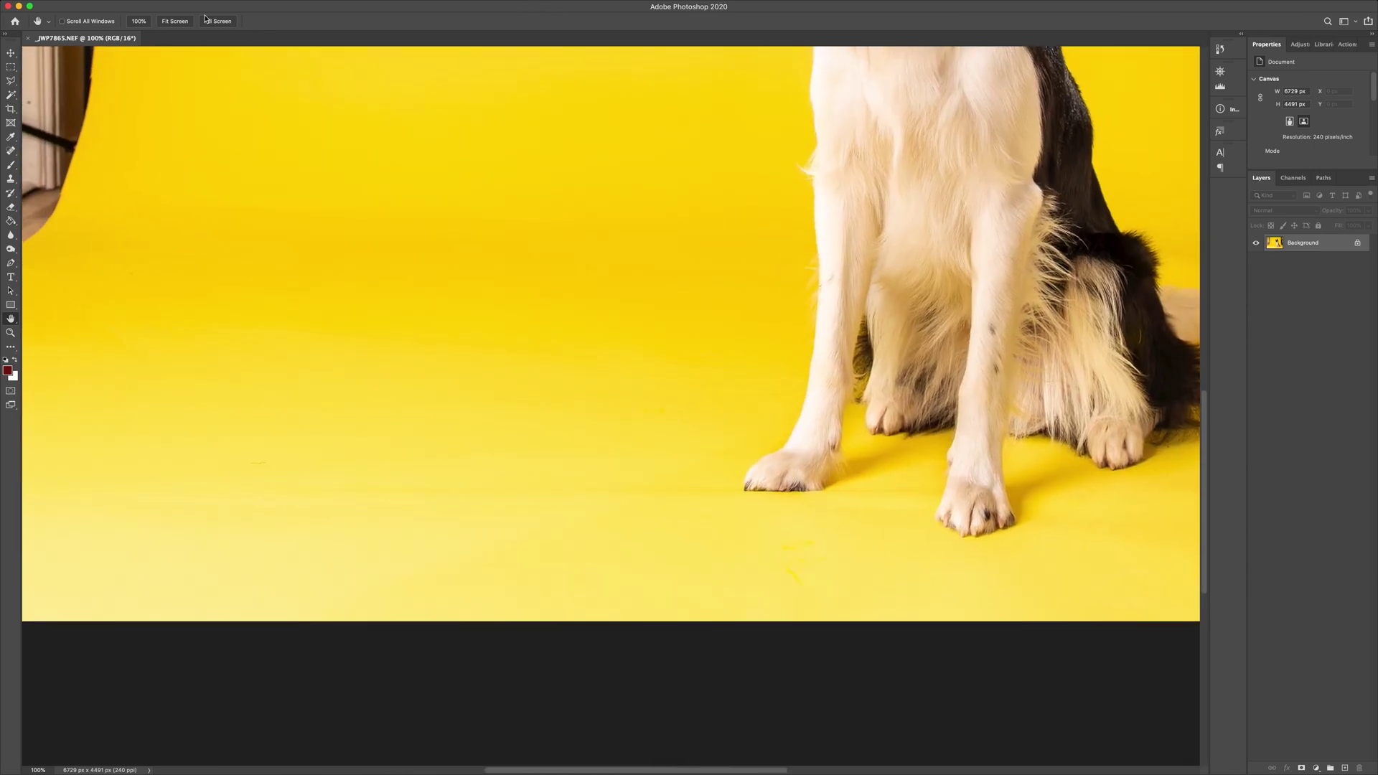
left_click(176, 20)
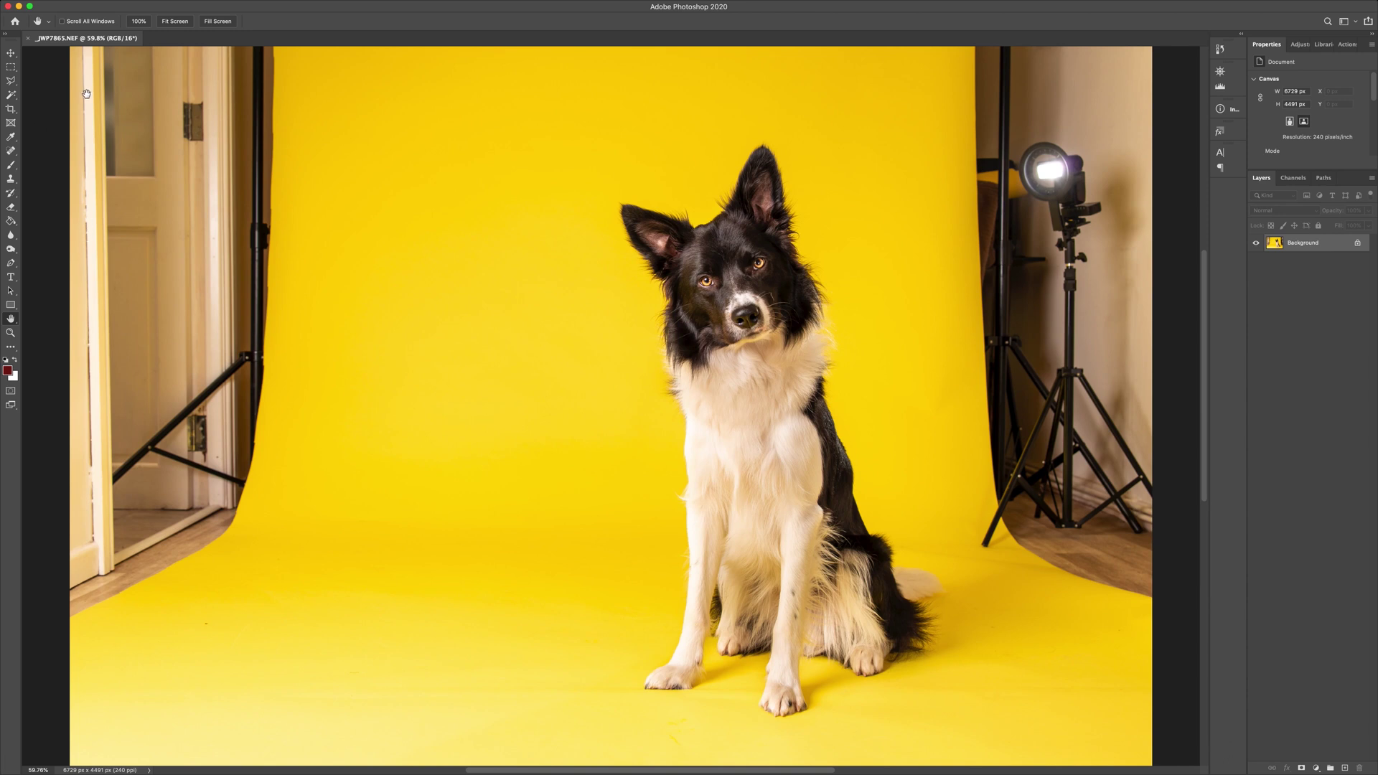
scroll(391, 215, "down", 3)
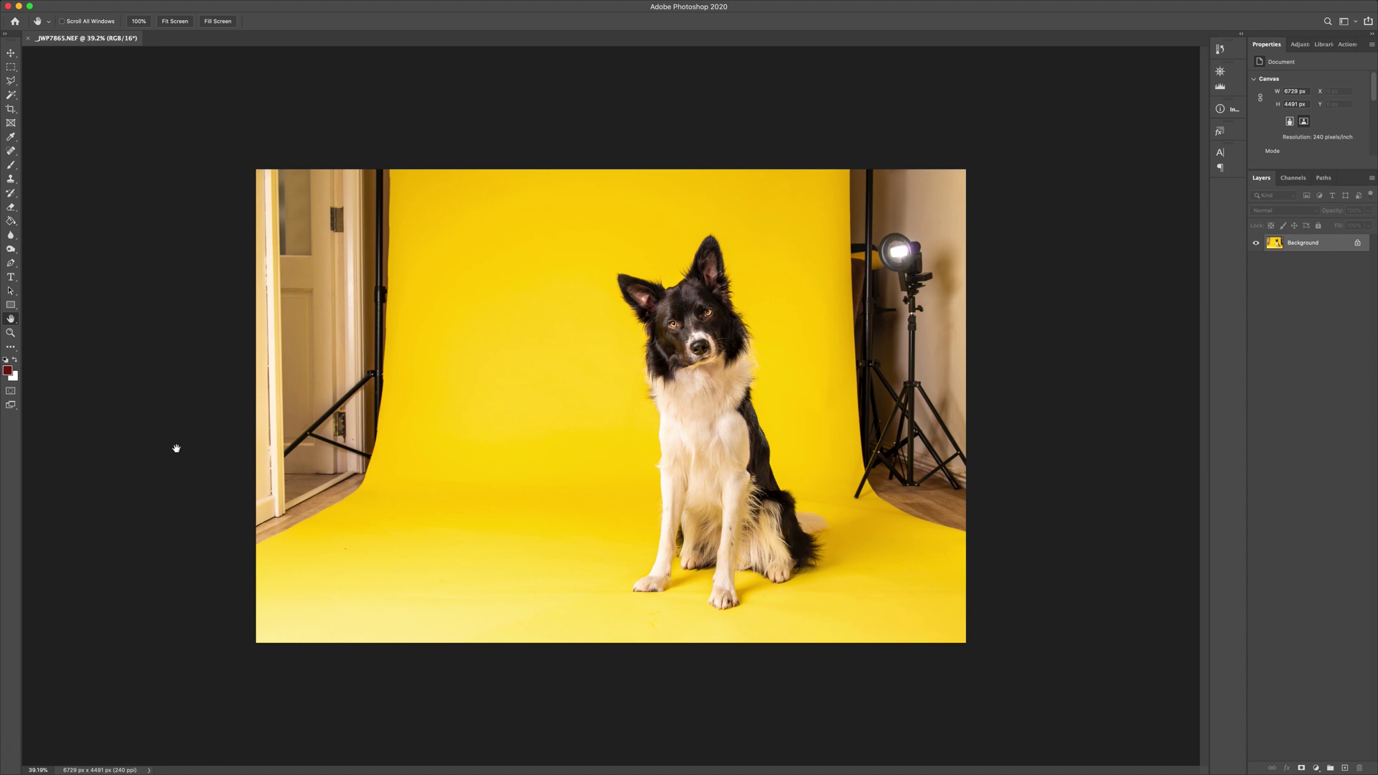
Step: Spot-heal two specks on the yellow floor near the dog's paws
left_click(11, 151)
left_click(350, 557)
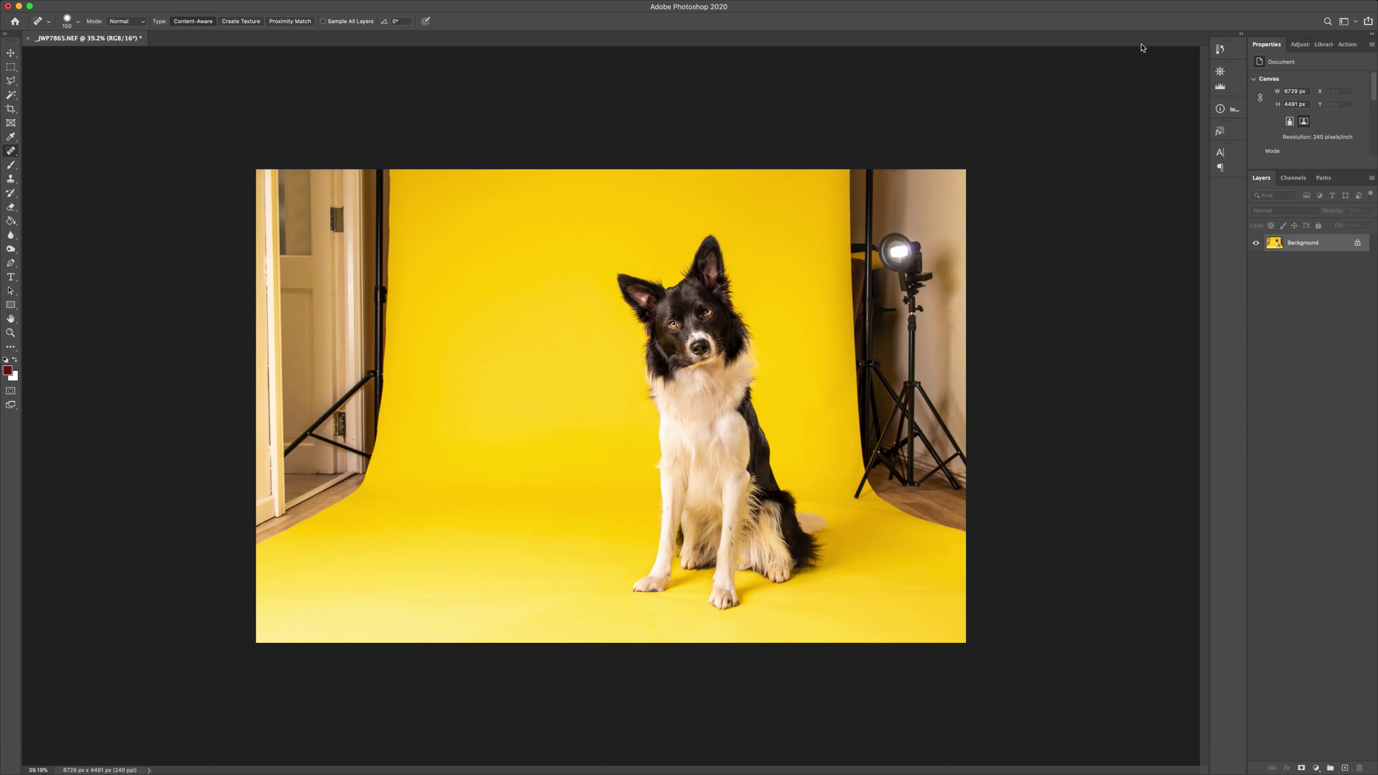
scroll(494, 519, "up", 5)
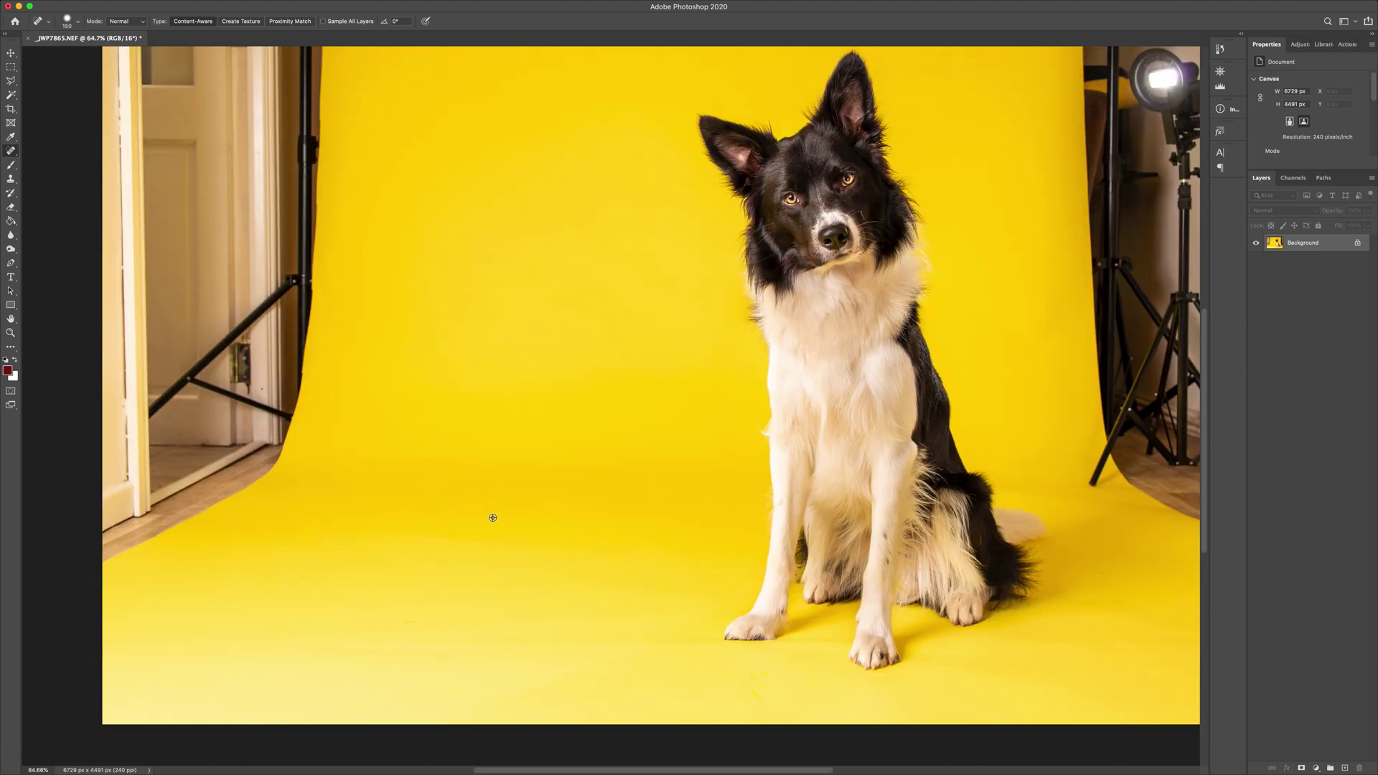
scroll(624, 550, "up", 5)
scroll(621, 564, "right", 10)
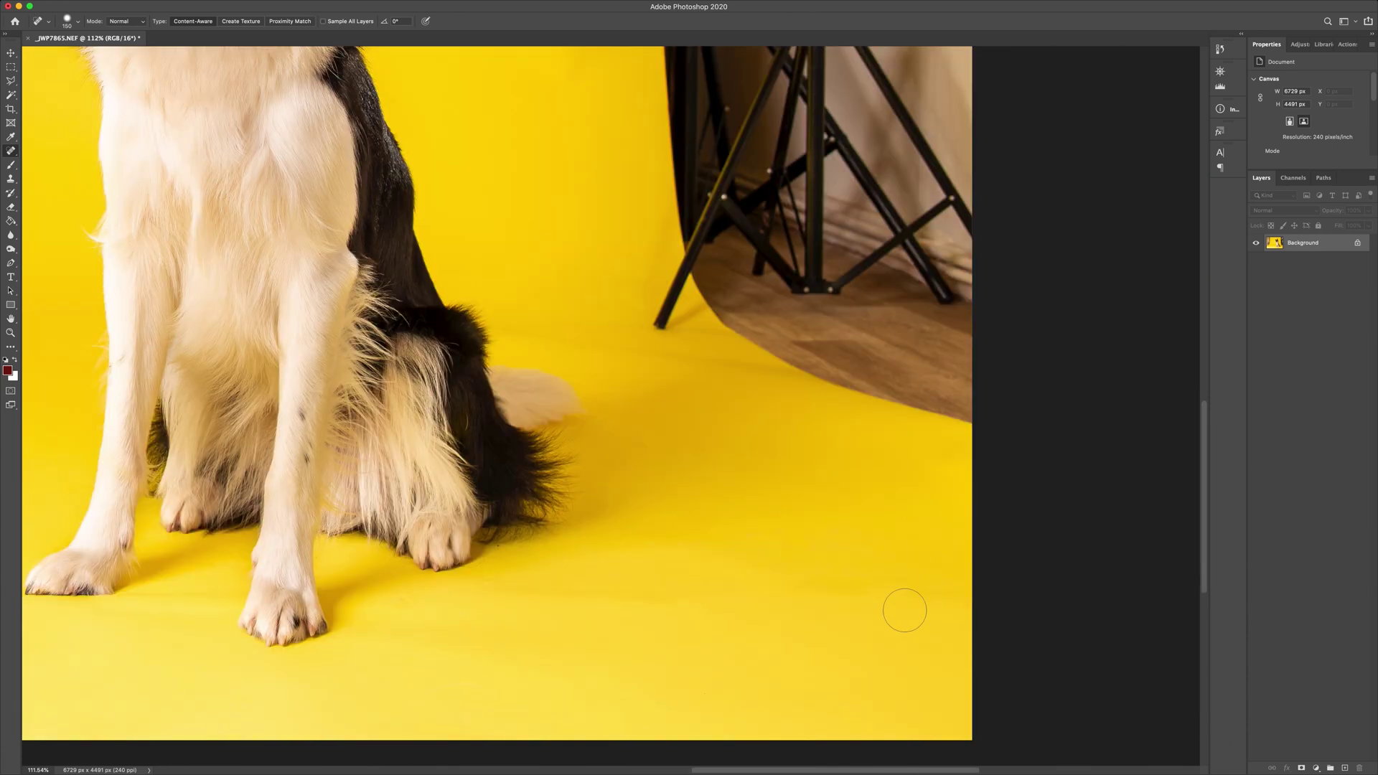
left_click(686, 599)
scroll(200, 372, "down", 3)
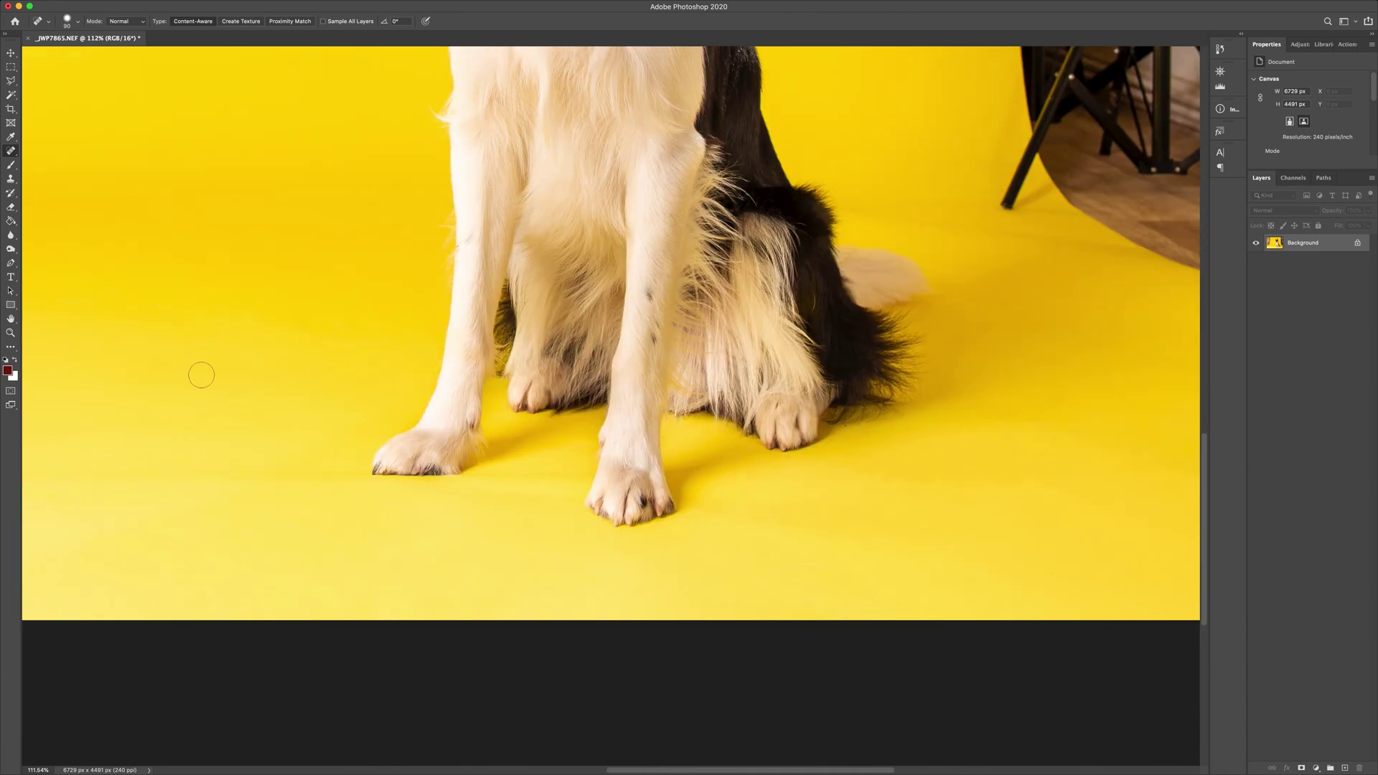
scroll(344, 304, "left", 8)
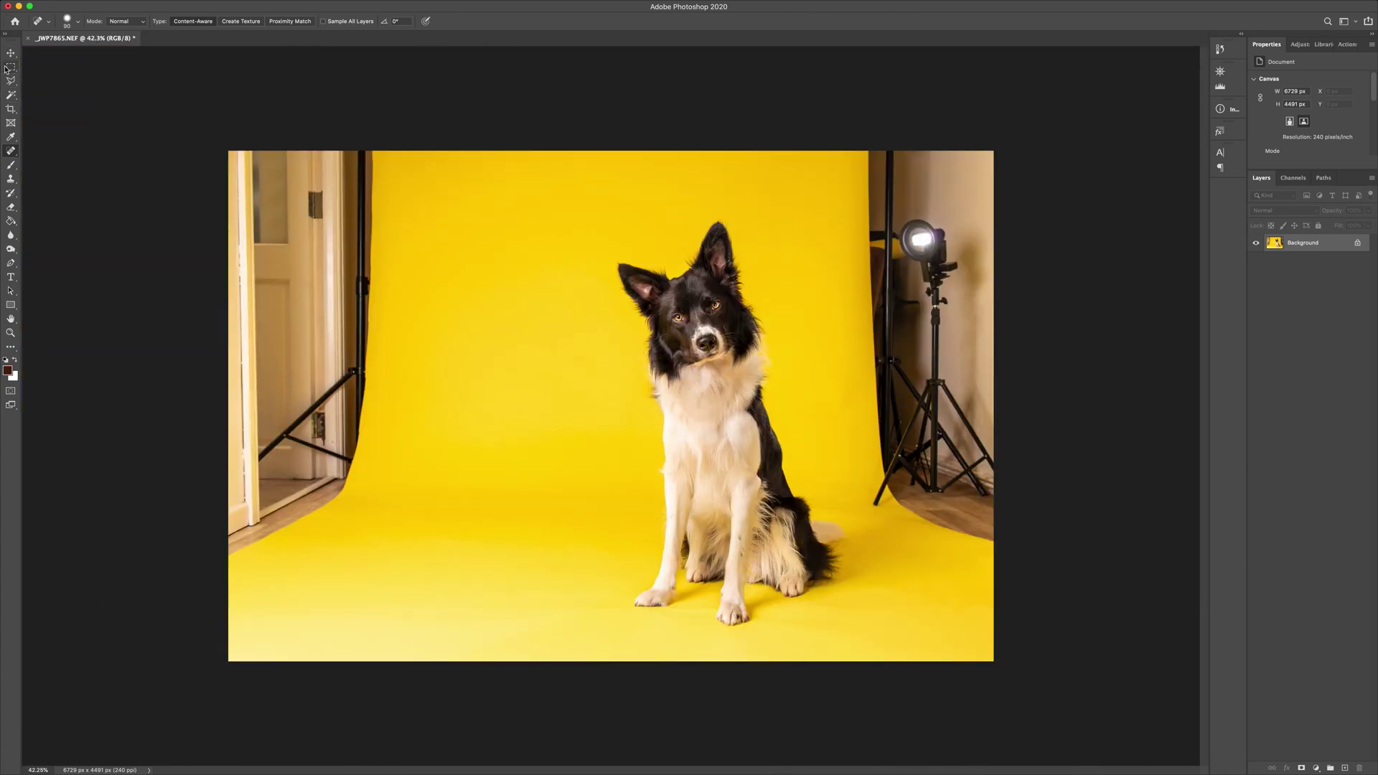
Step: Draw a full-height rectangular marquee over the plain yellow backdrop left of the dog
left_click(8, 68)
left_click_drag(377, 143, 618, 746)
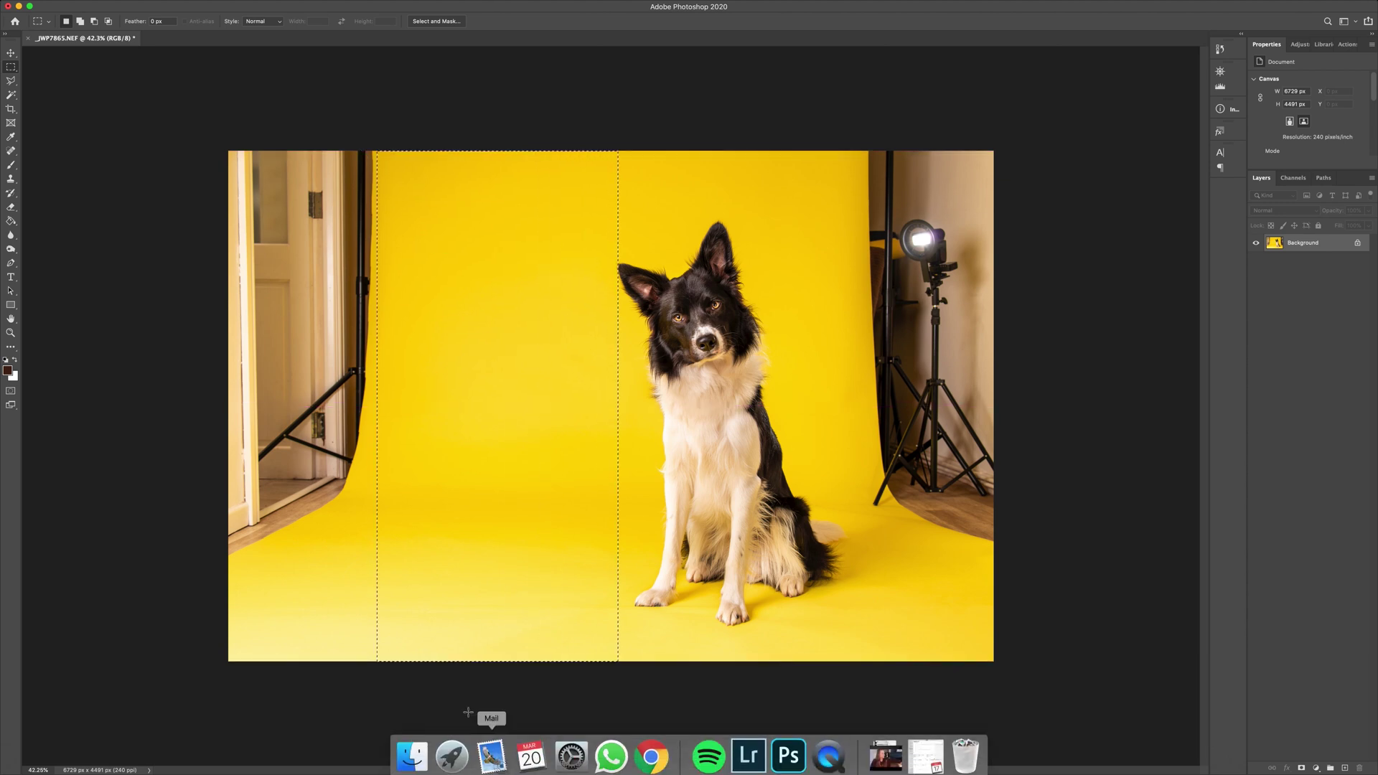
right_click(12, 70)
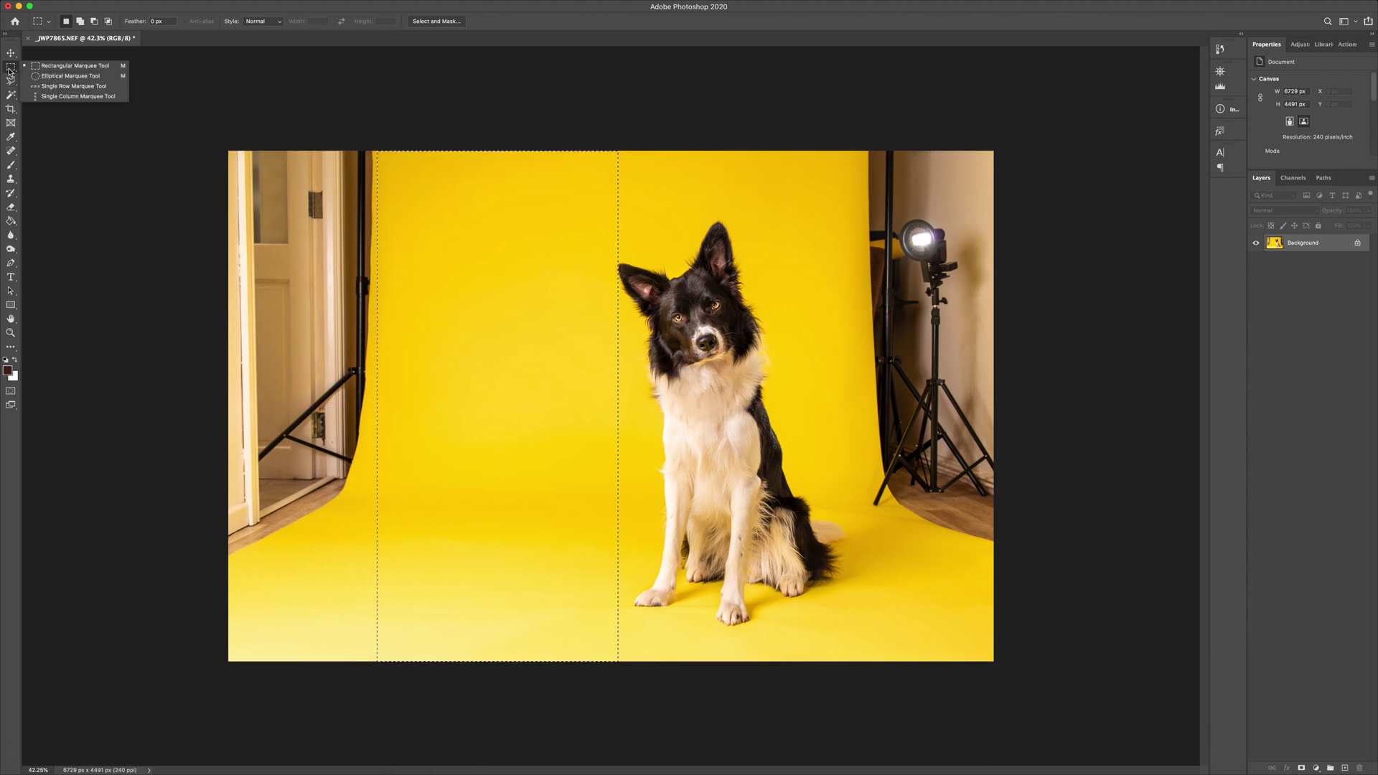
left_click(72, 65)
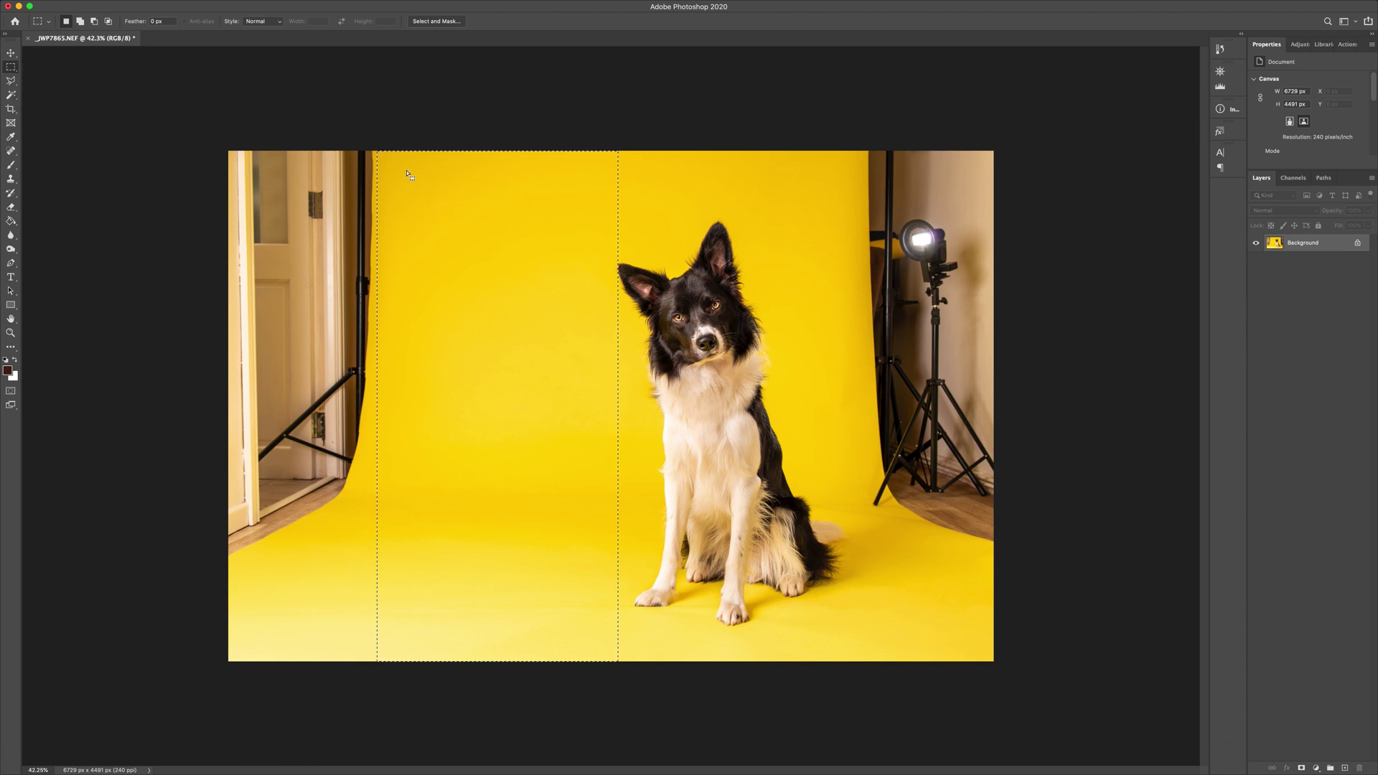
left_click(293, 187)
key("m")
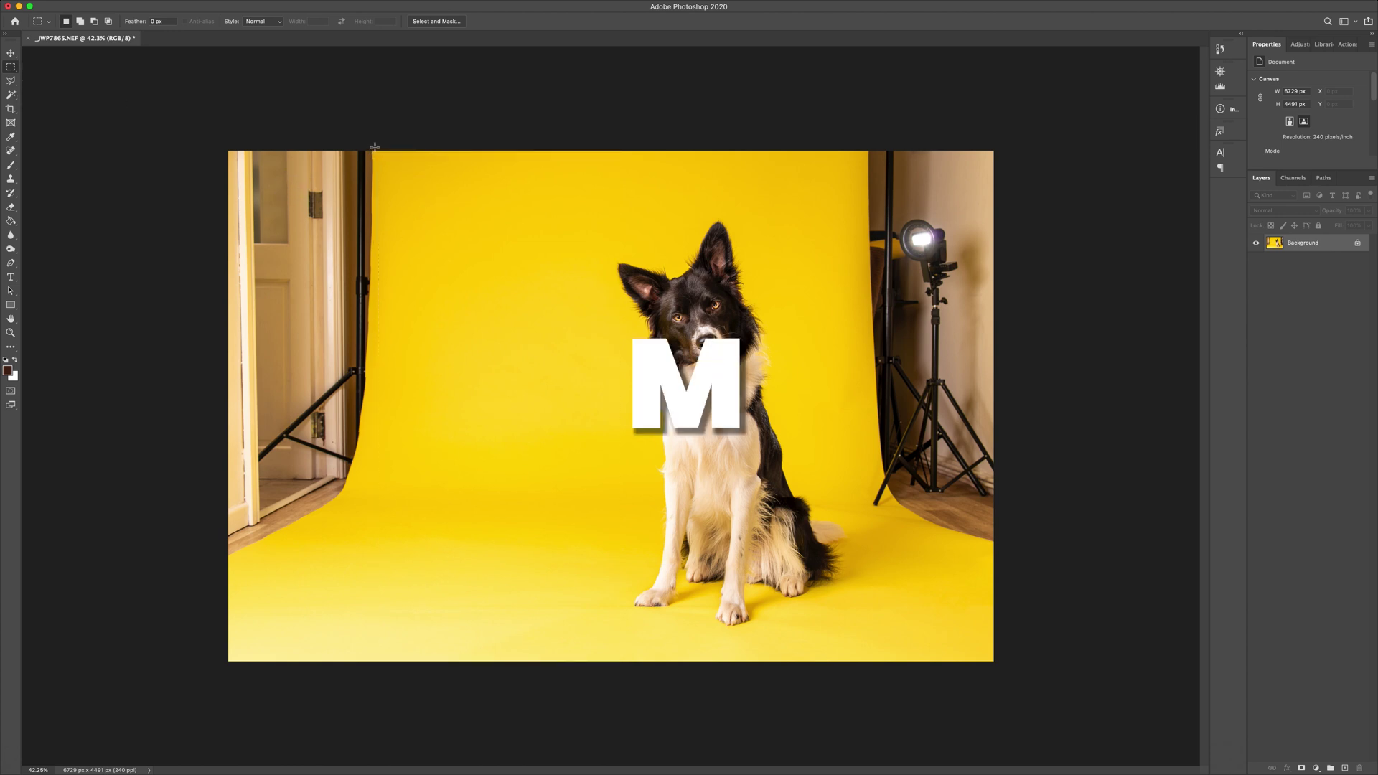
left_click_drag(373, 150, 612, 771)
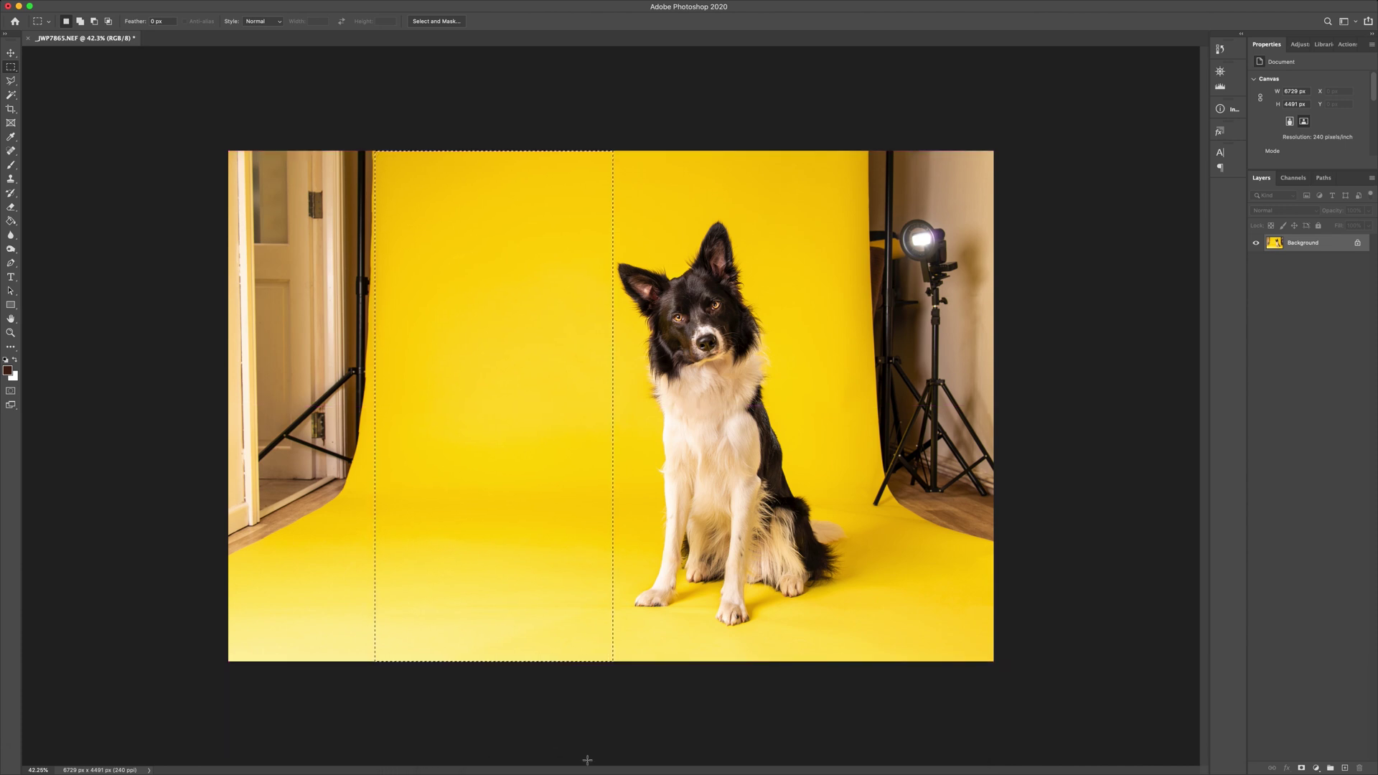
Step: Content-Aware Scale the selected strip left to the image edge over the door and stand, then deselect
left_click(108, 6)
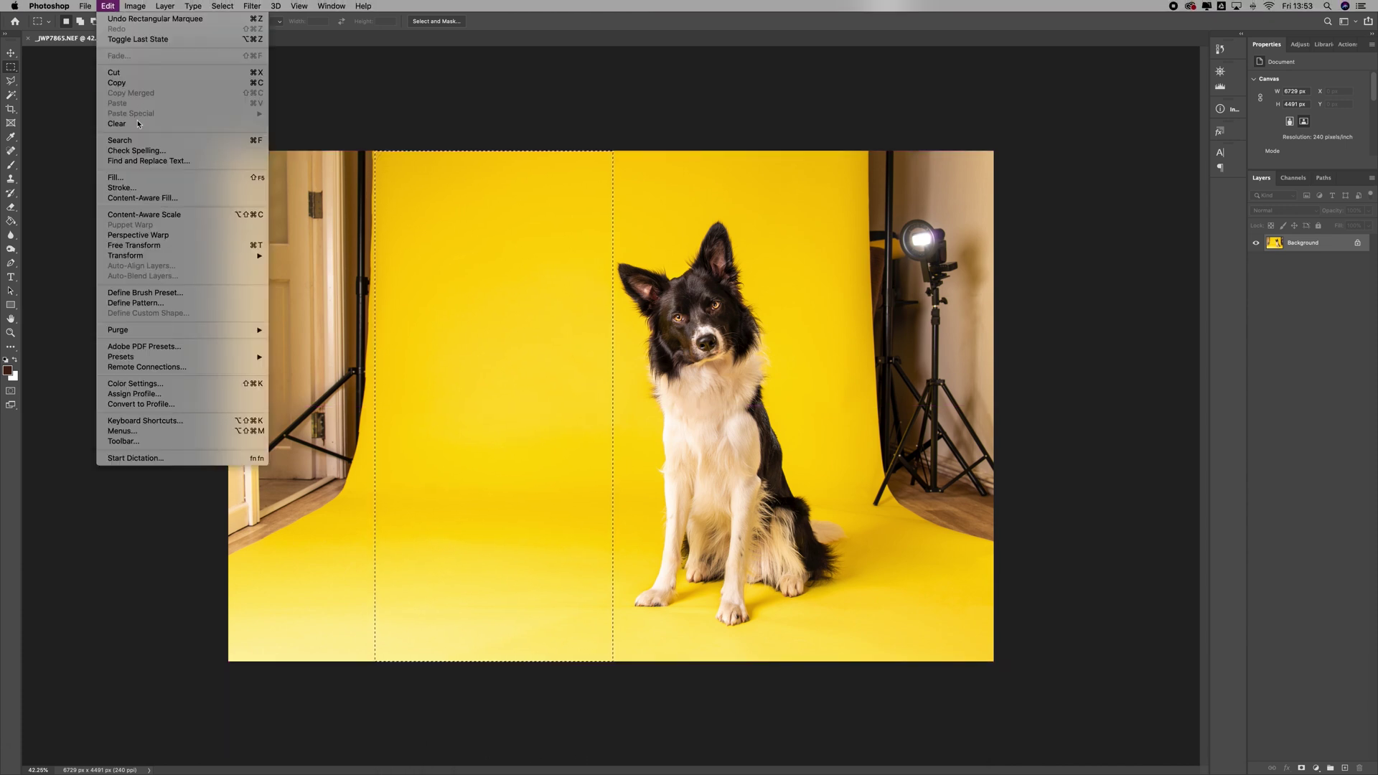
left_click(168, 216)
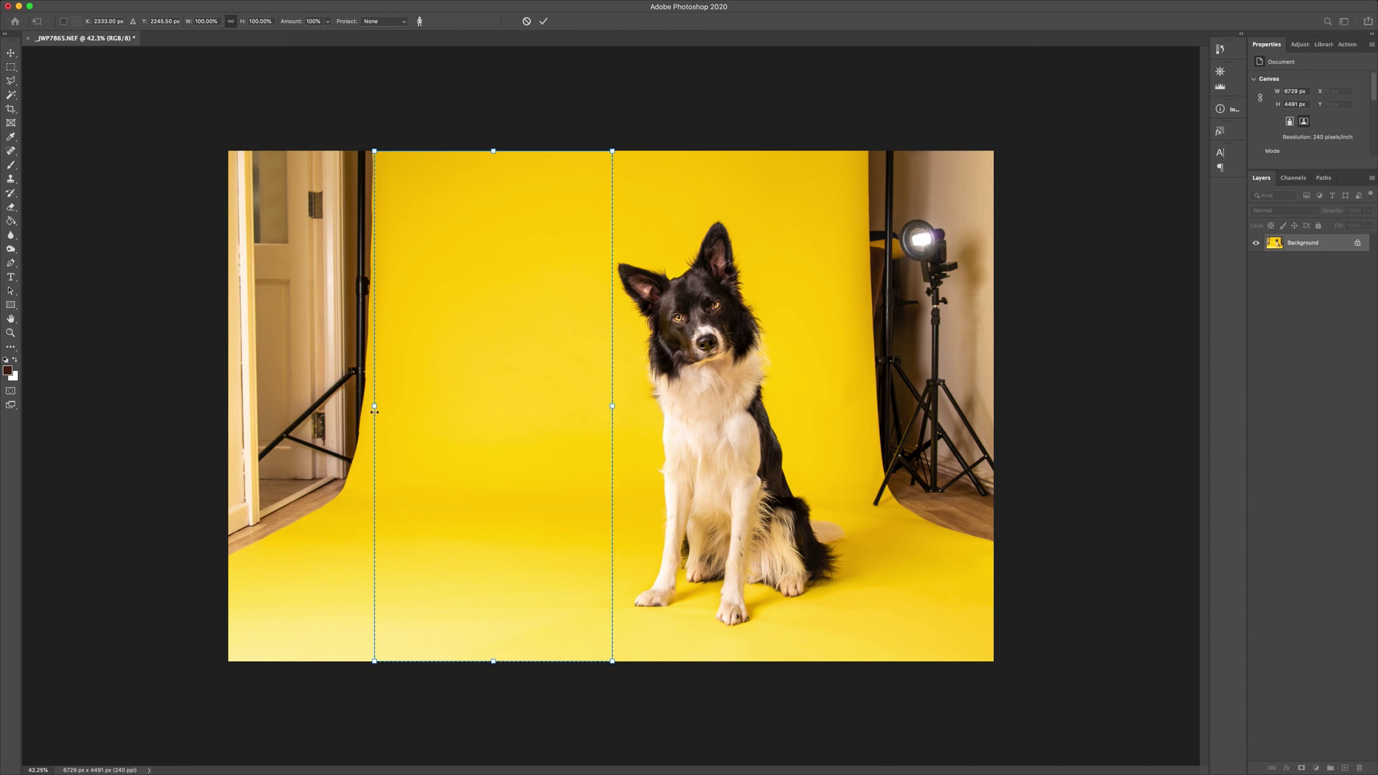
left_click_drag(375, 412, 233, 429)
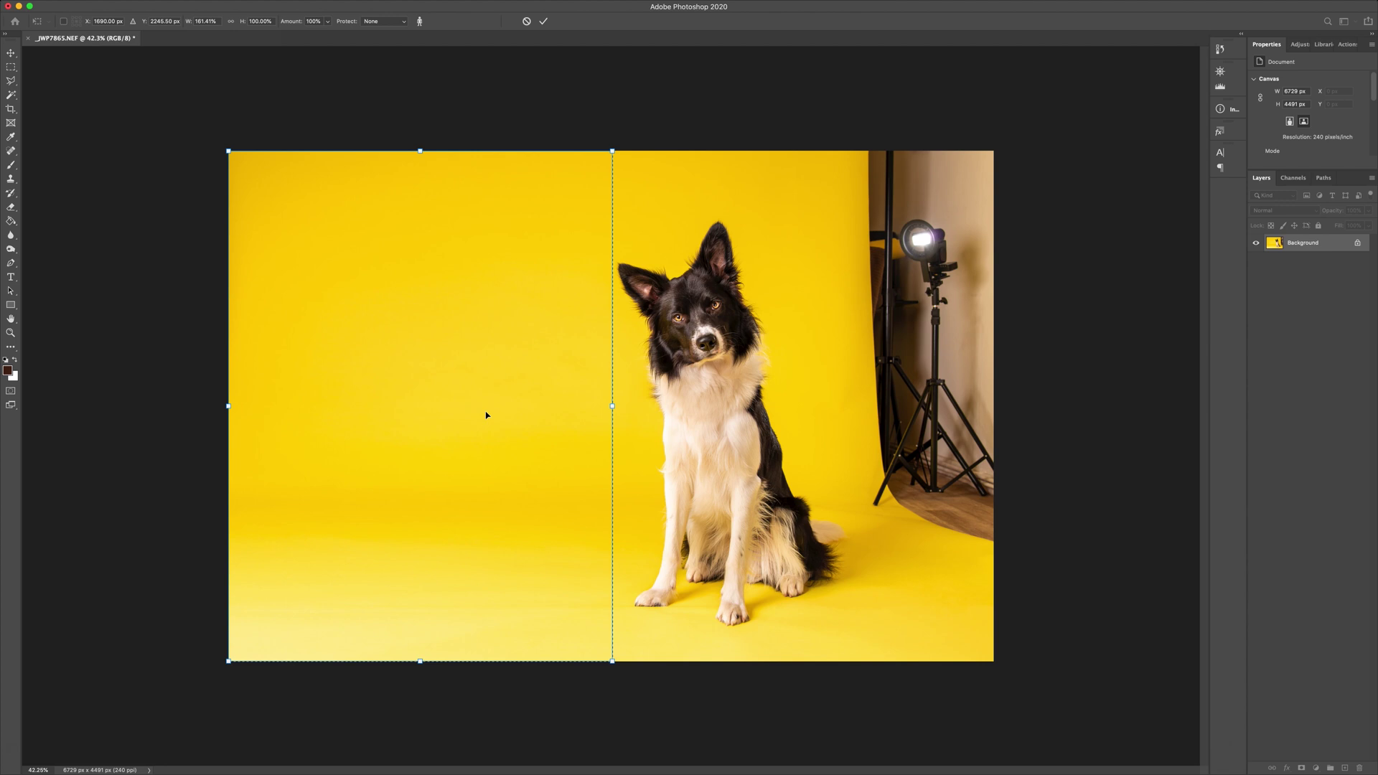
key("Return")
double_click(731, 651)
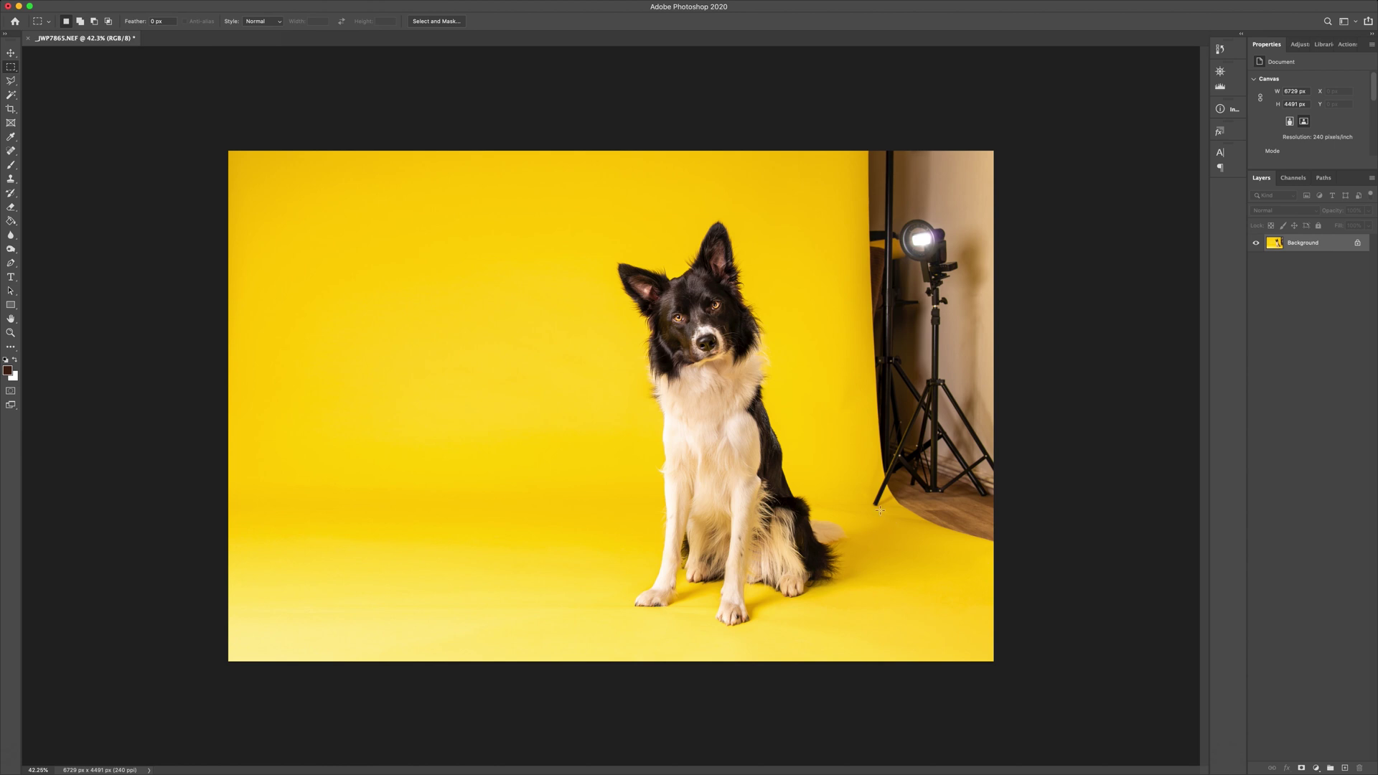
Step: Spot-heal the right stand's tripod leg and its shadow streaks off the yellow floor
scroll(900, 493, "up", 5)
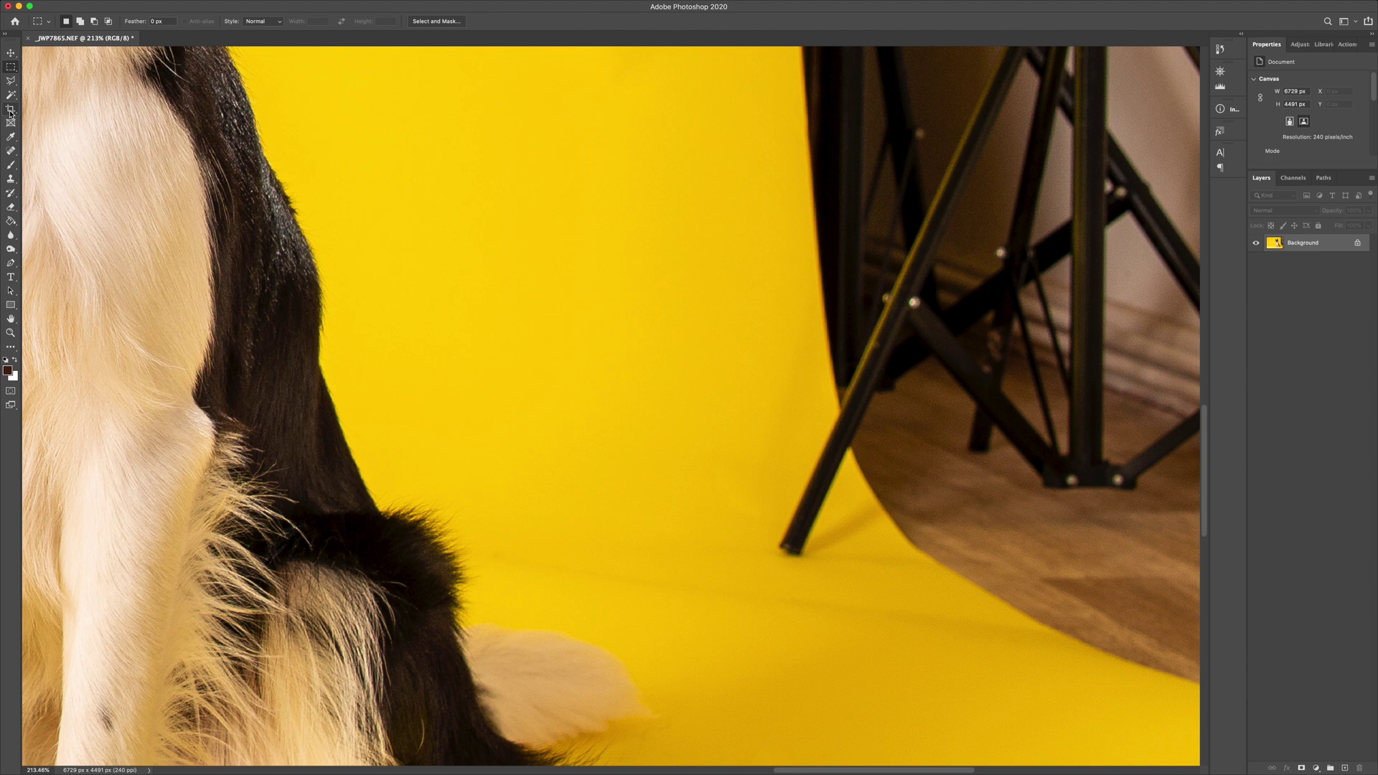
left_click(11, 150)
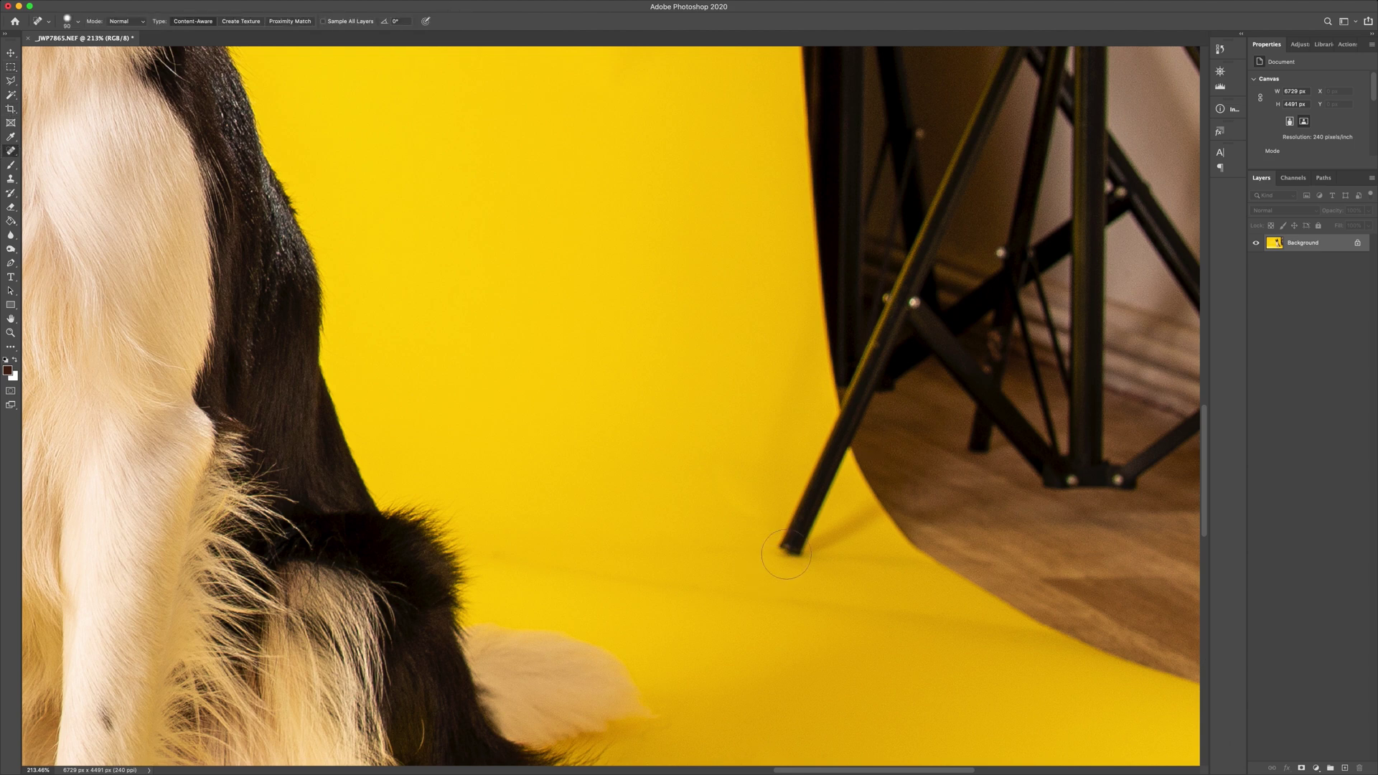
left_click_drag(786, 554, 842, 429)
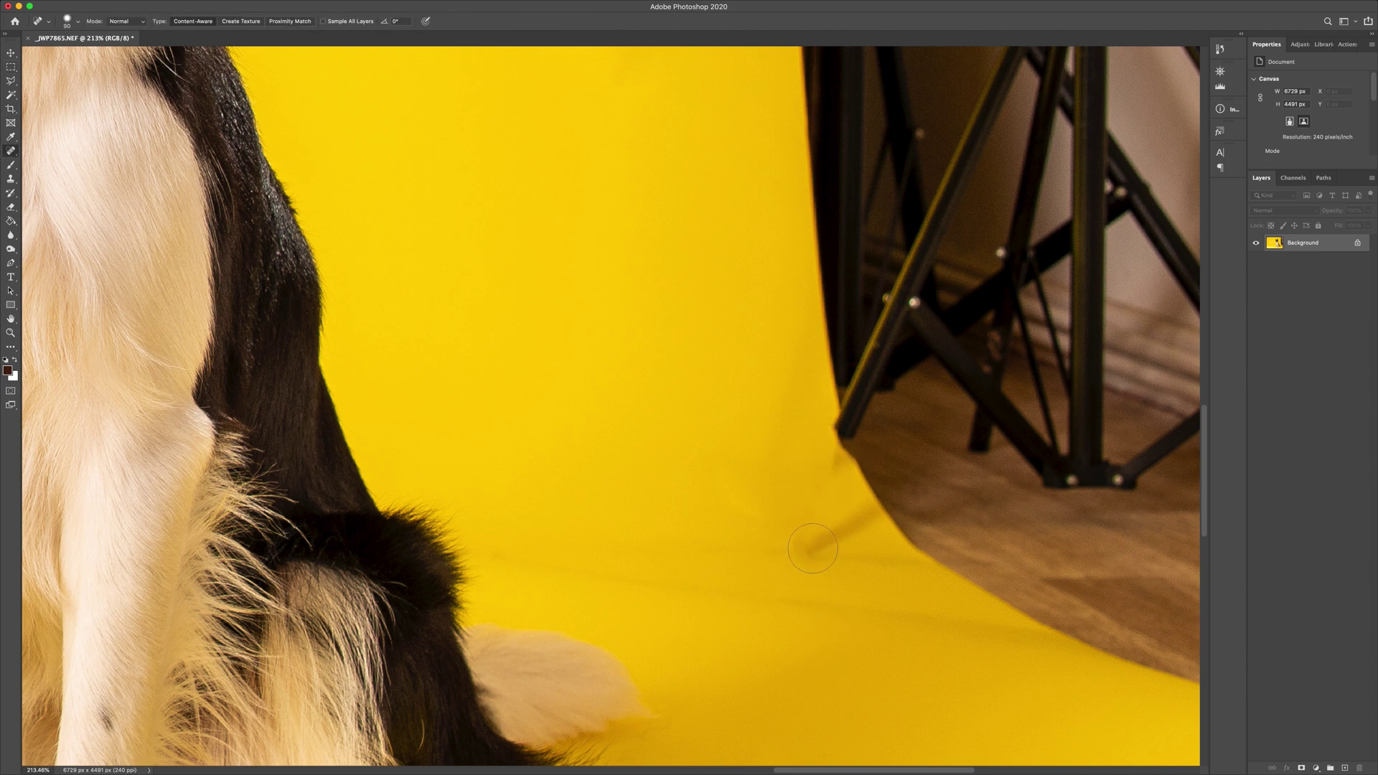
left_click_drag(813, 548, 876, 507)
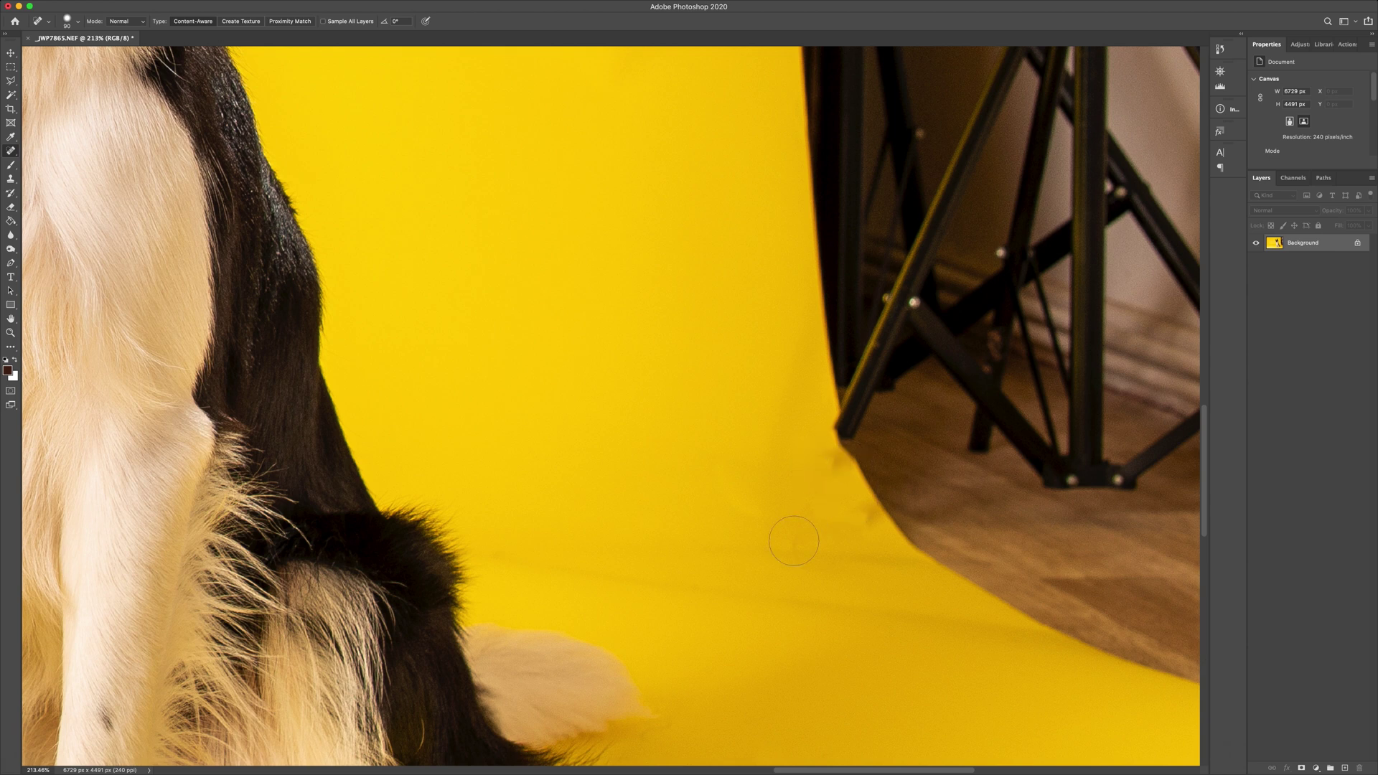
left_click_drag(779, 553, 841, 556)
scroll(780, 615, "down", 5)
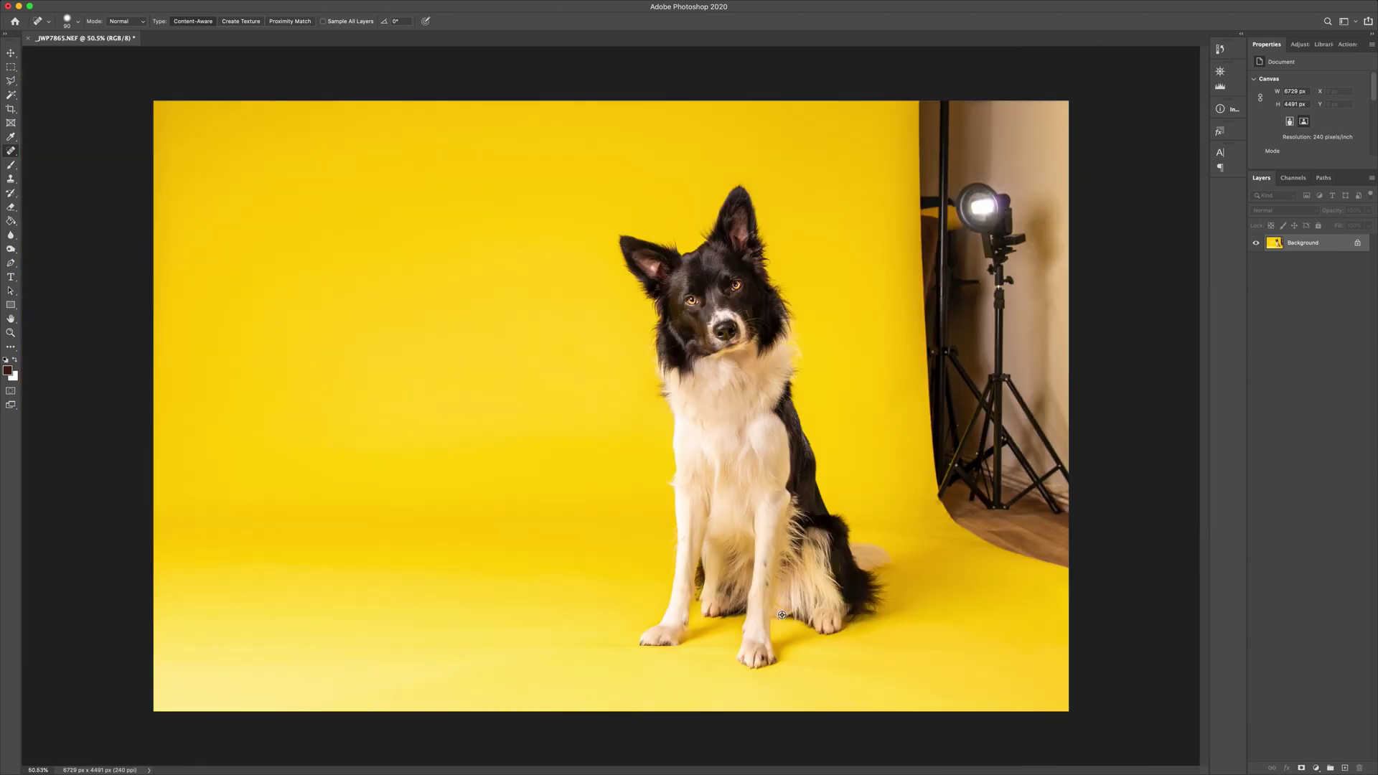
Step: Select a full-height backdrop column and Content-Aware Scale it rightward over the light stand
key("m")
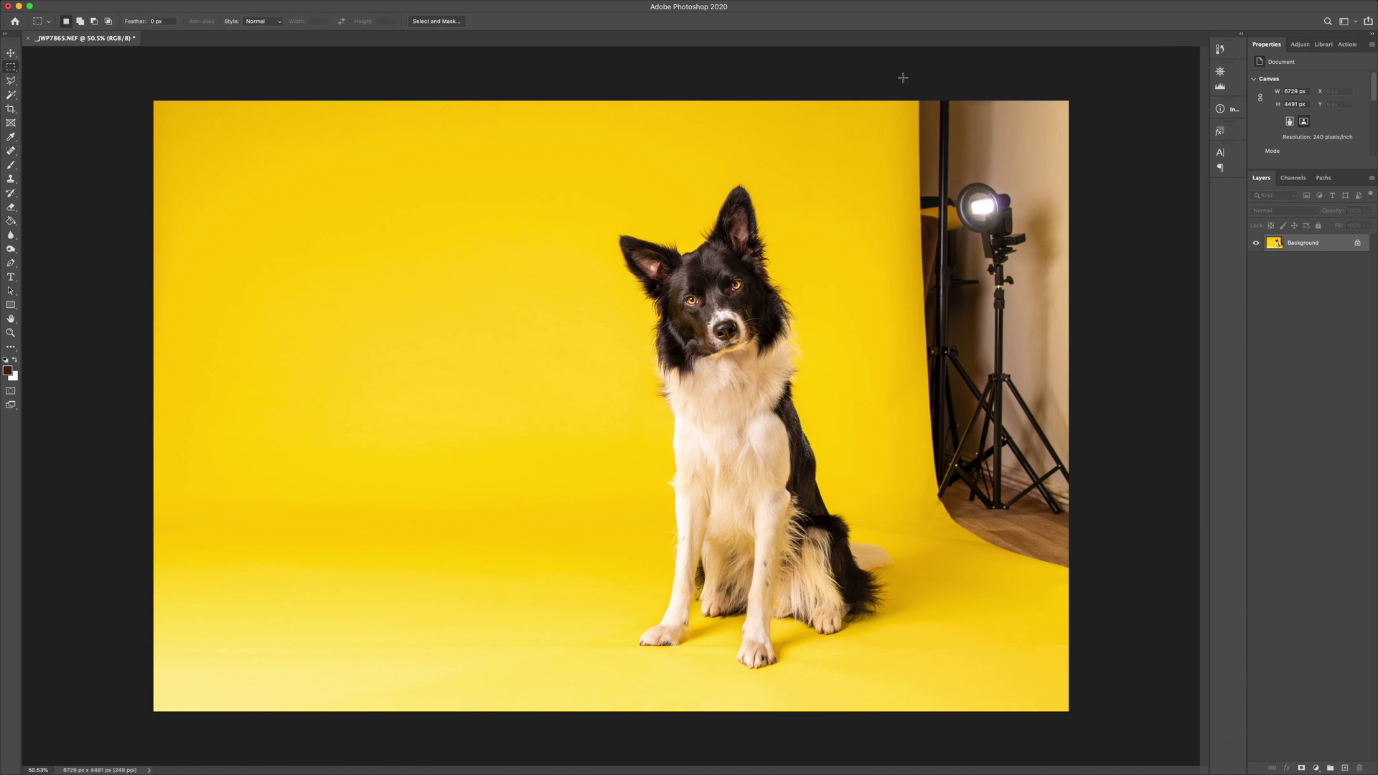
left_click_drag(919, 94, 887, 737)
left_click_drag(1020, 714, 892, 2)
left_click(108, 6)
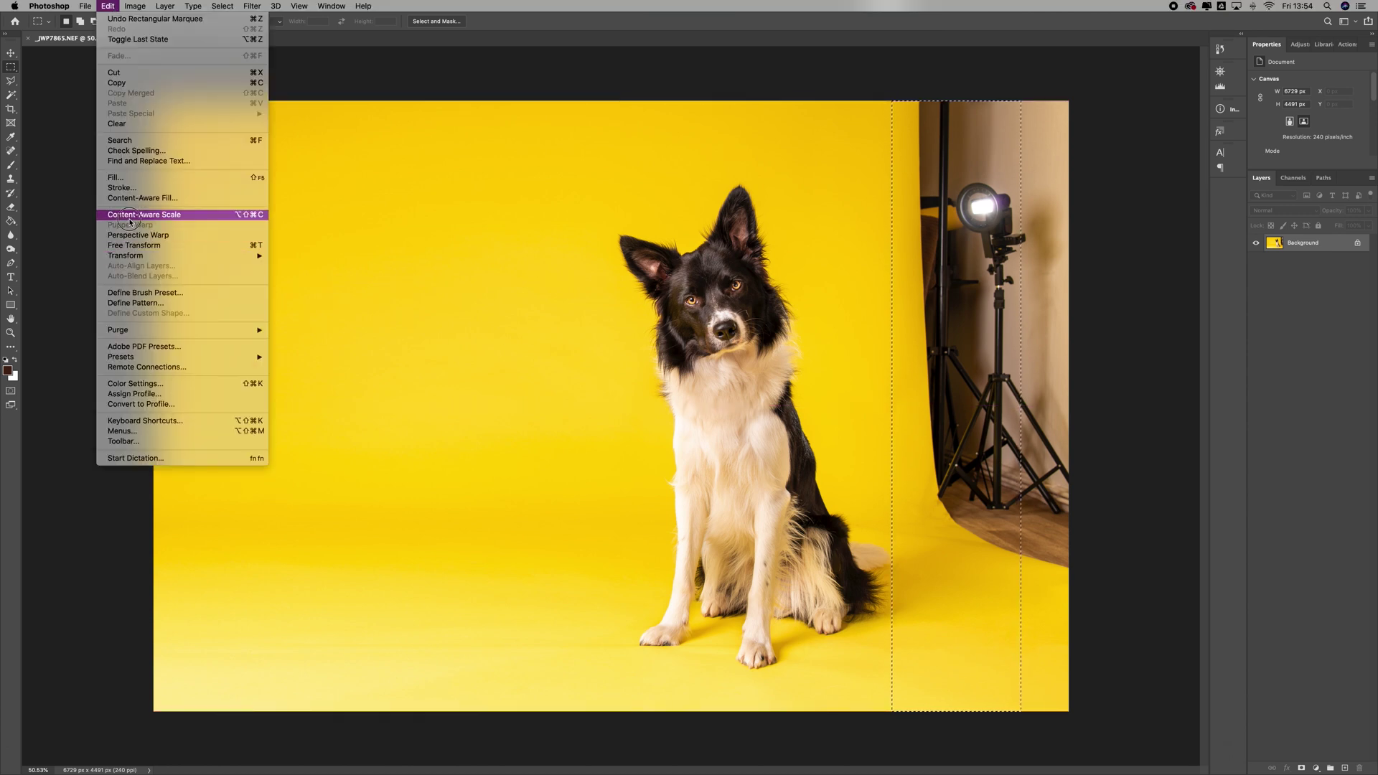
left_click(130, 215)
left_click_drag(1020, 407, 1115, 407)
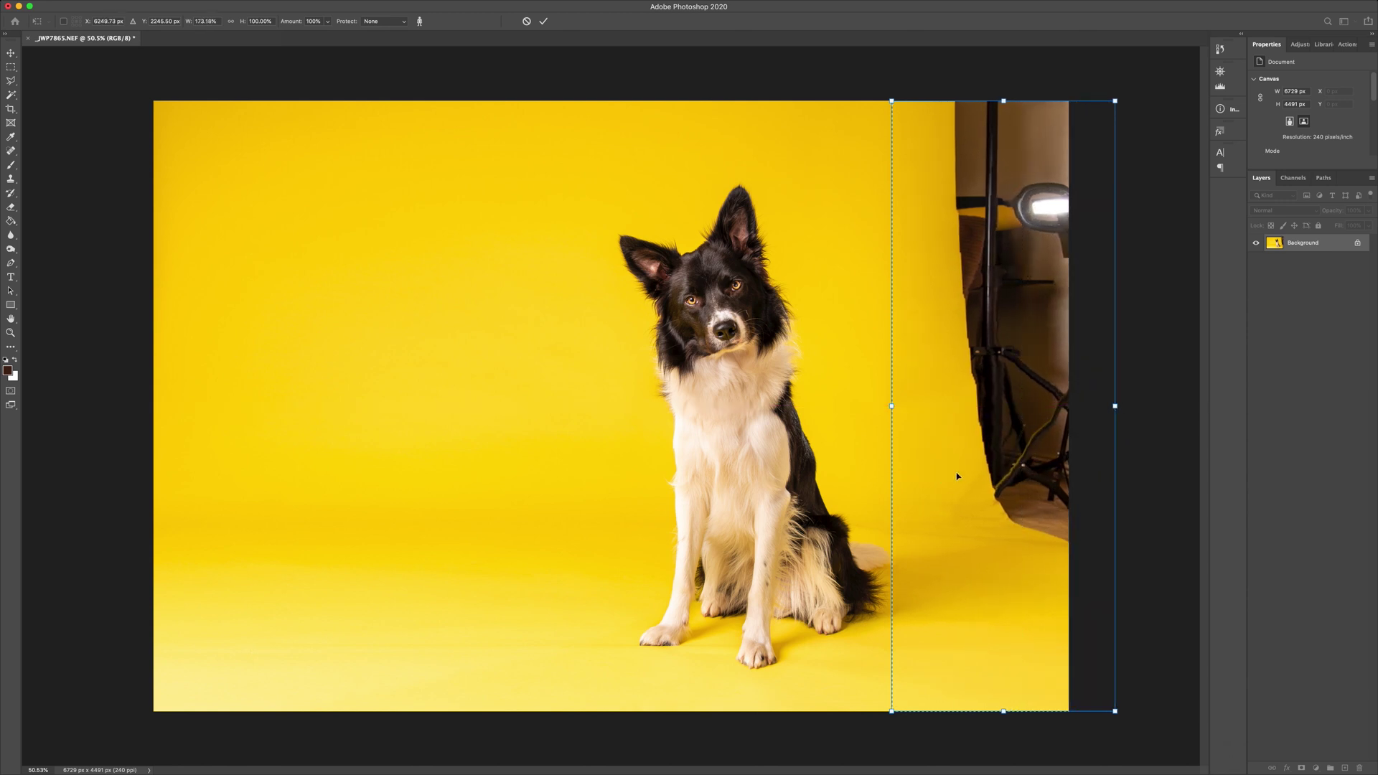
key("Return")
Step: Select a second narrow backdrop strip, Content-Aware Scale it further right, then deselect
left_click_drag(956, 94, 885, 772)
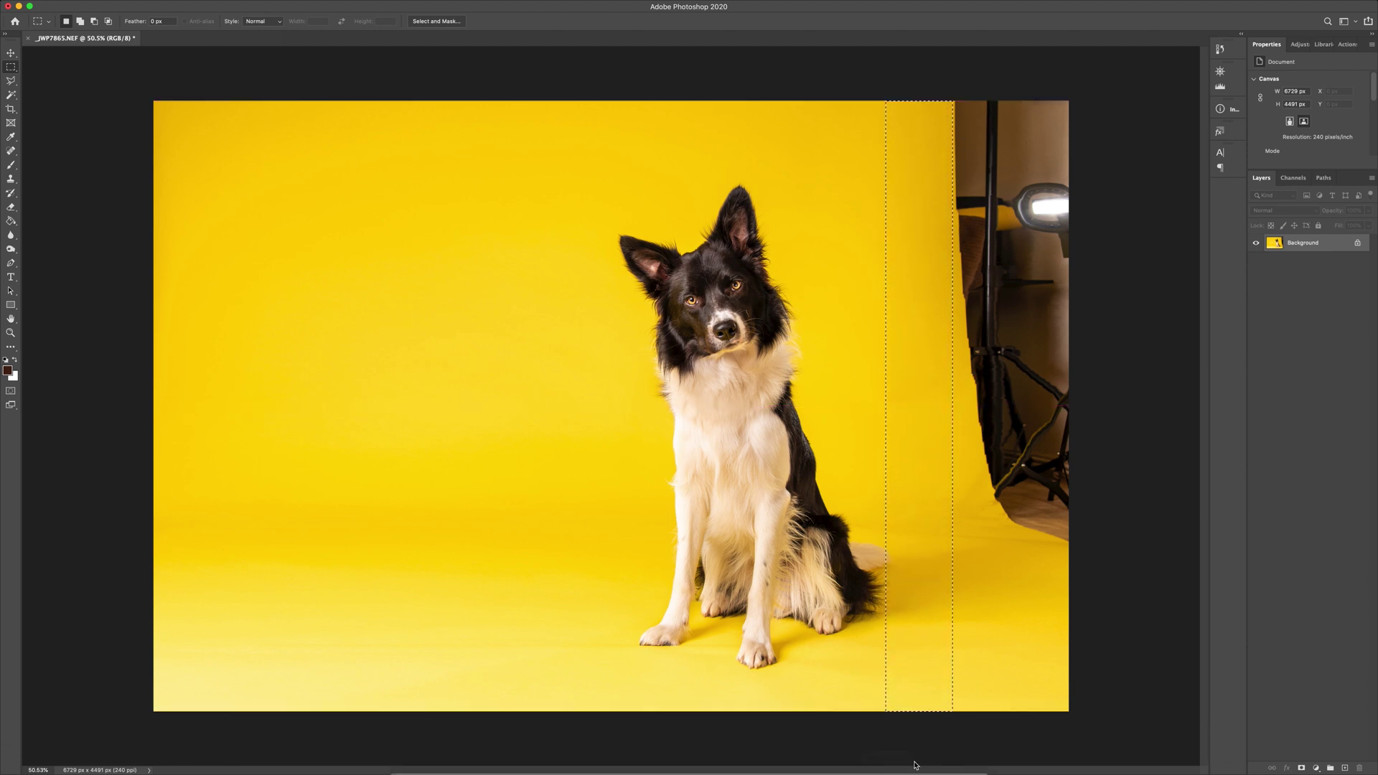
left_click_drag(1001, 711, 892, 24)
left_click(138, 6)
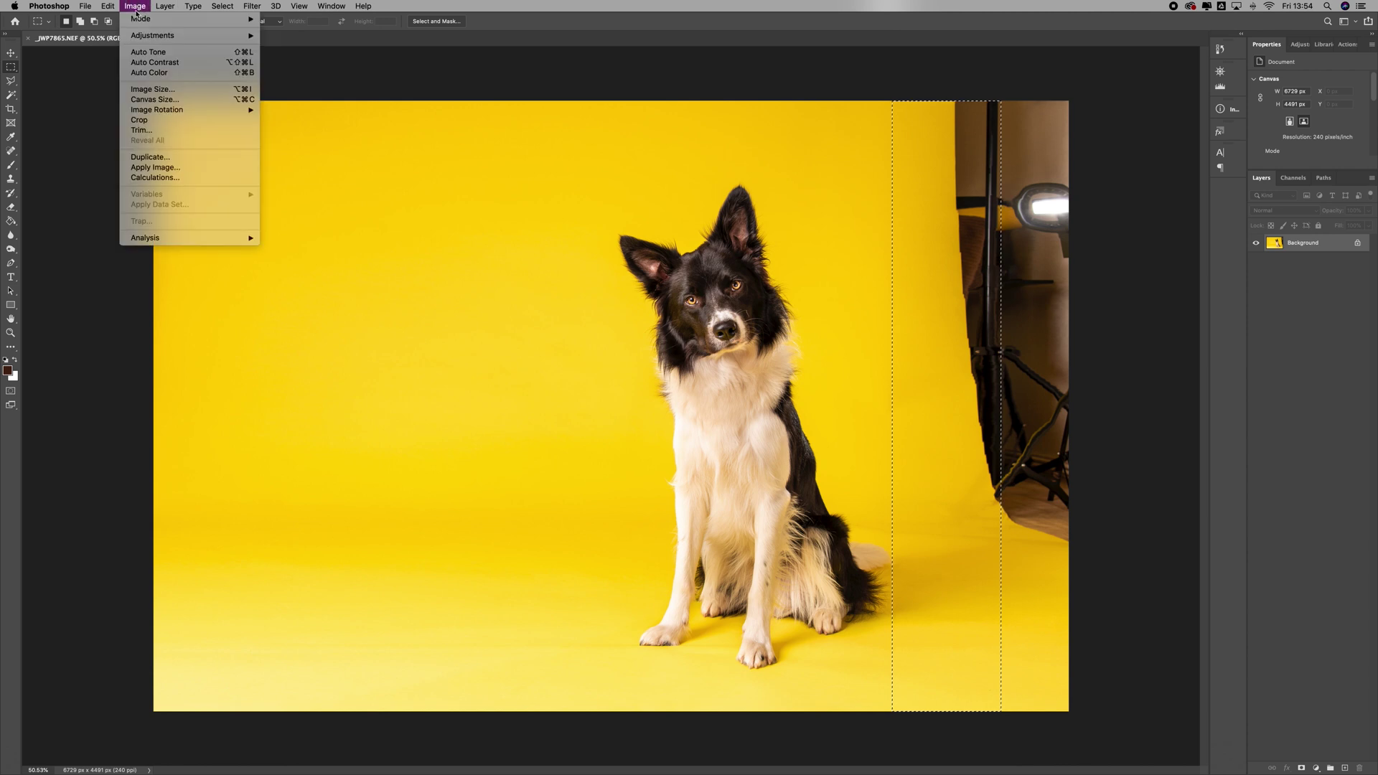
left_click(114, 219)
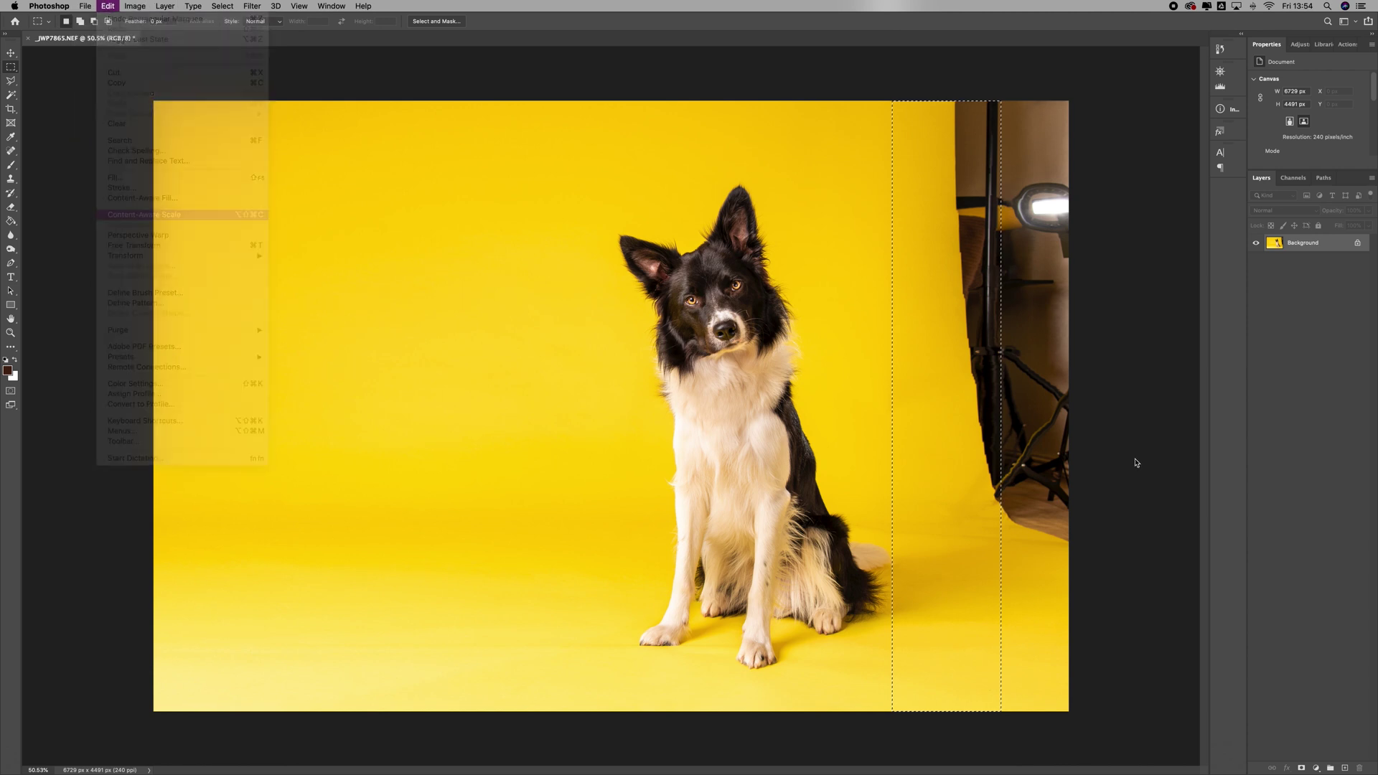
left_click_drag(1001, 407, 1069, 407)
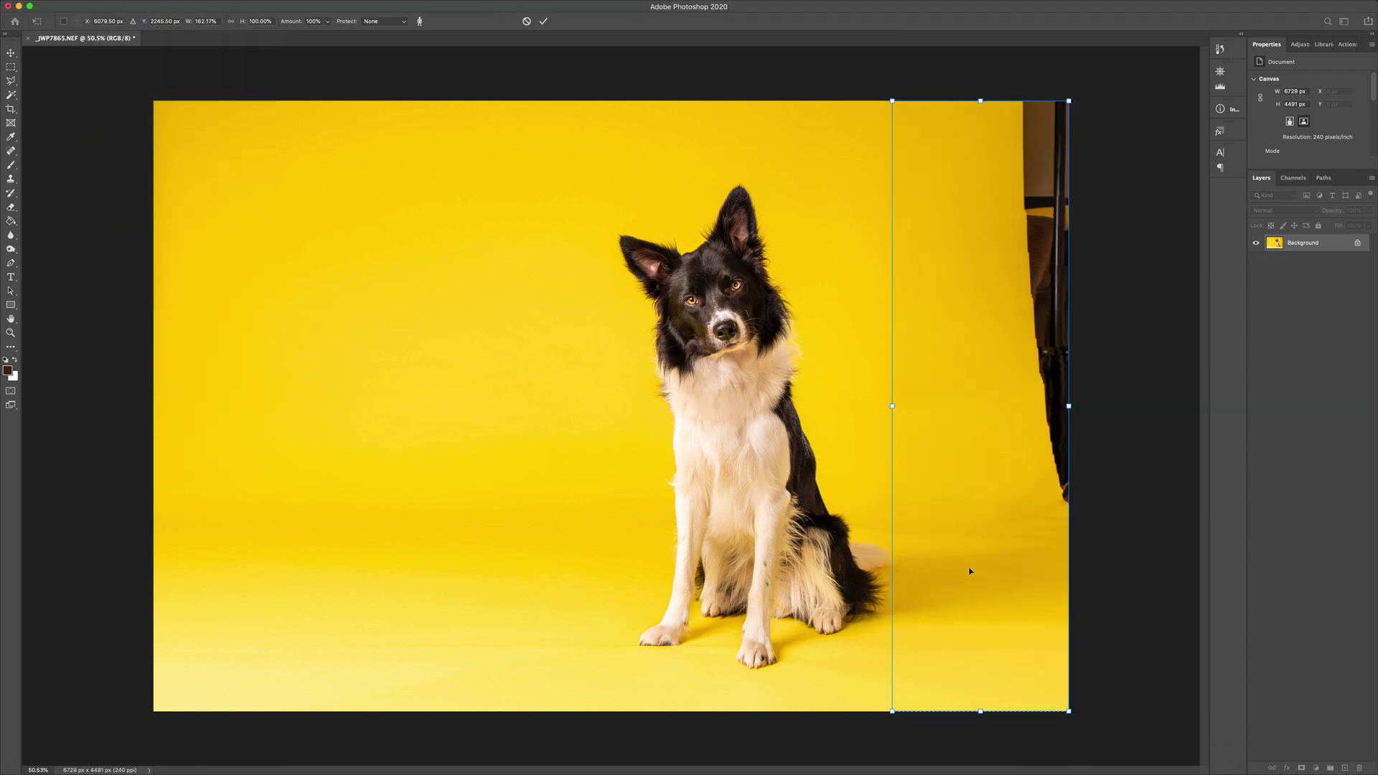
key("Return")
key("cmd+d")
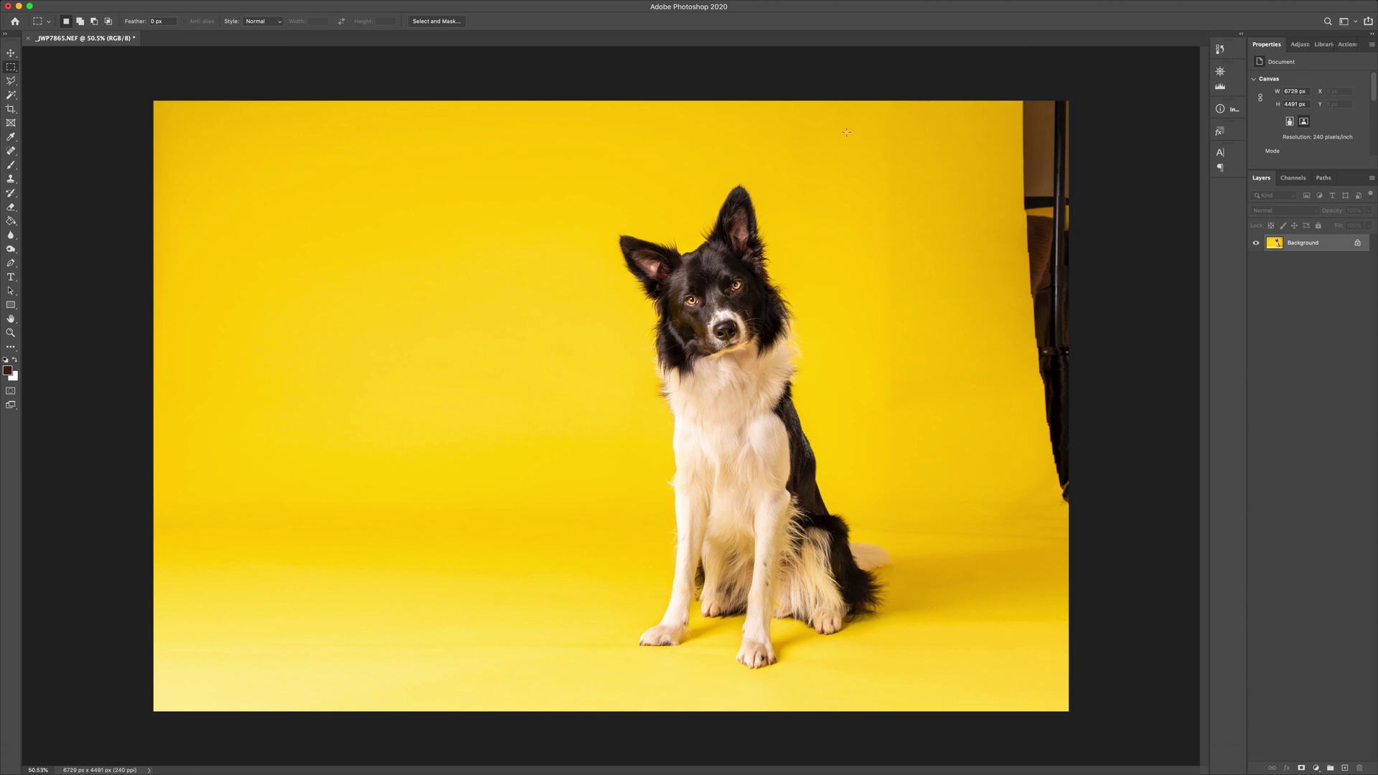
Step: Copy the clean left half of the photo and paste it as a new layer
left_click_drag(148, 95, 572, 770)
key("super+c")
key("super+v")
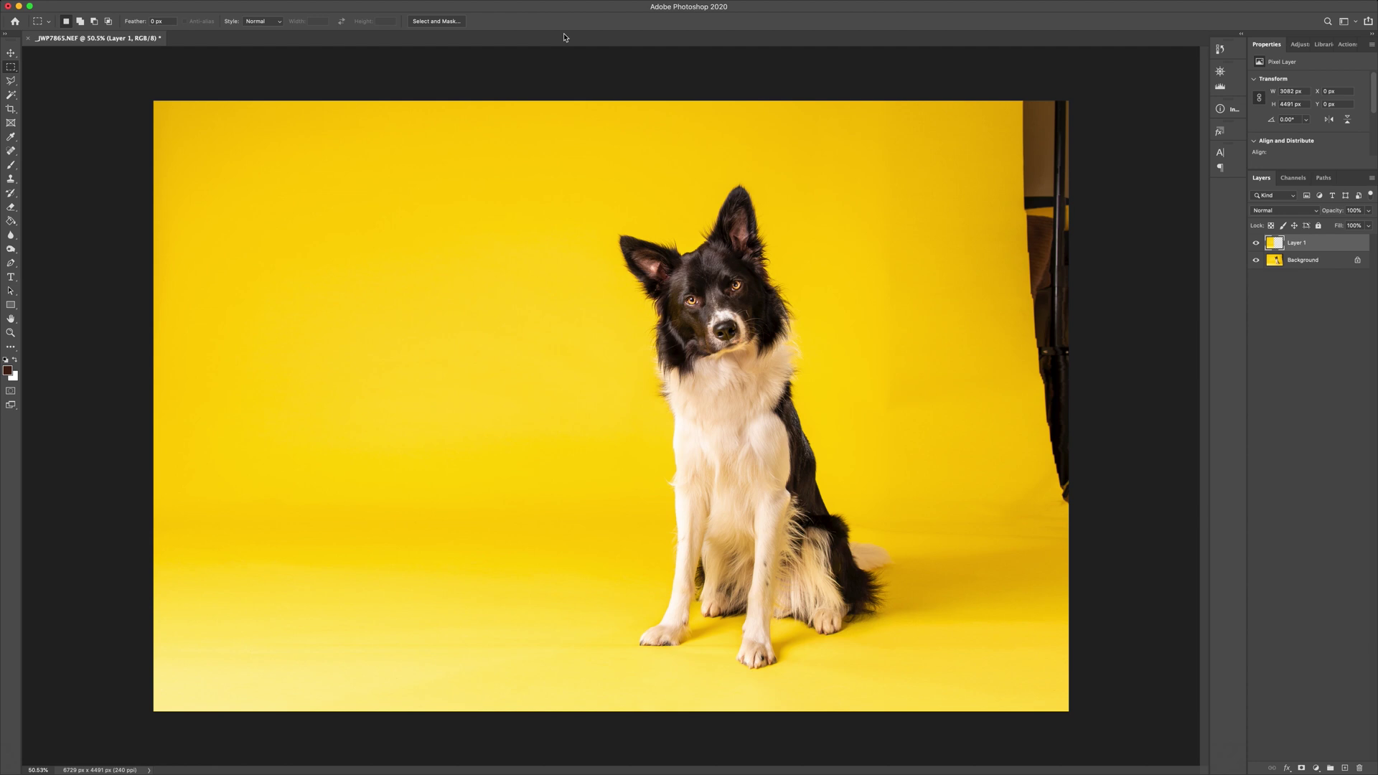
Step: Flip the pasted half horizontally and align it against the photo's right edge
key("super+t")
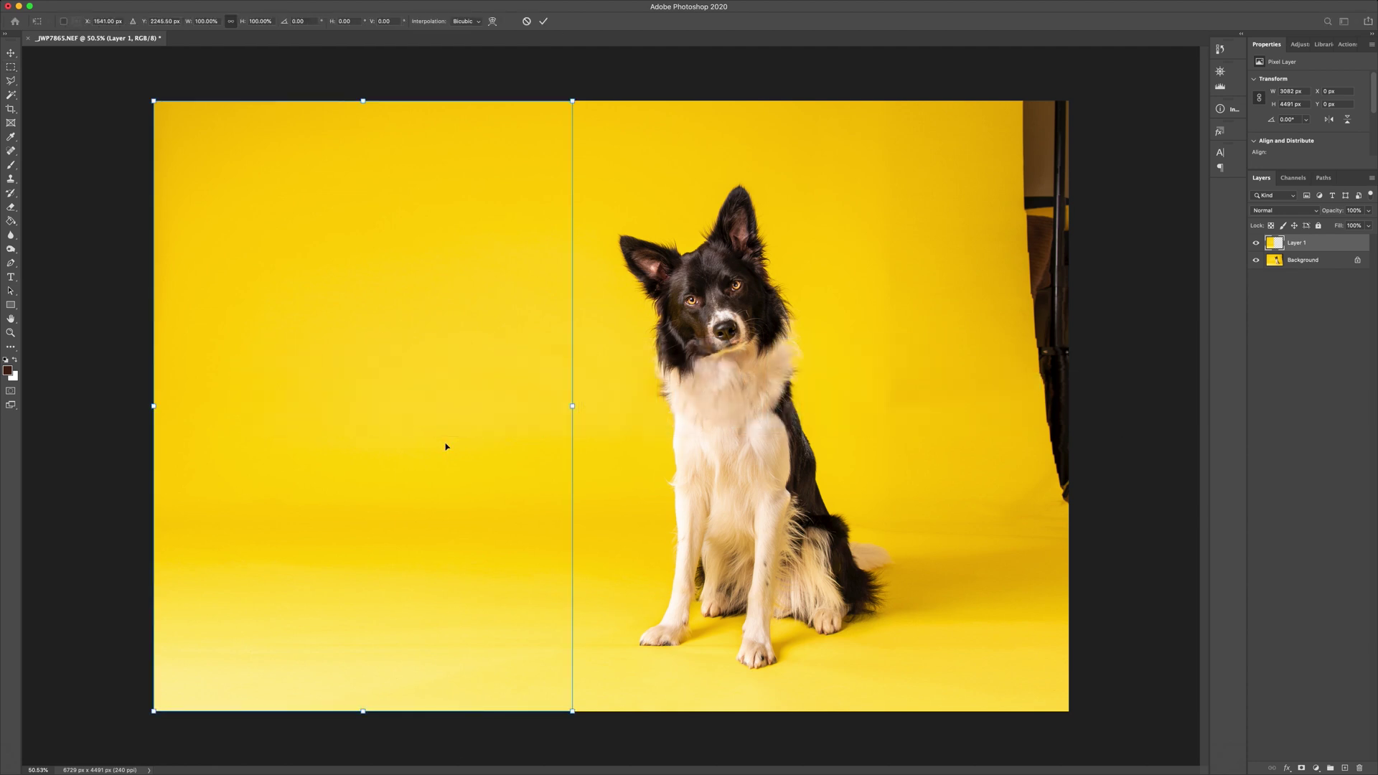
right_click(410, 369)
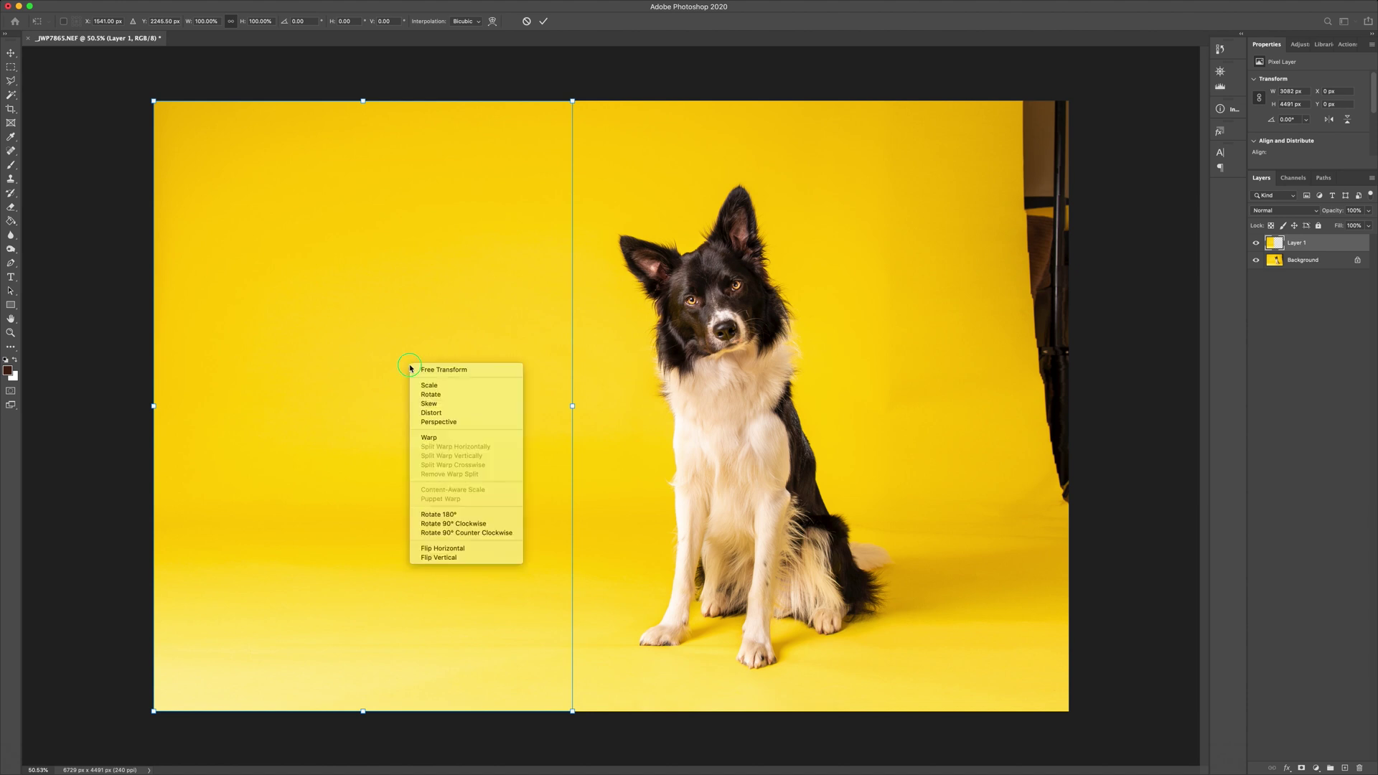
left_click(467, 549)
left_click_drag(320, 477, 914, 475)
left_click_drag(998, 554, 941, 553)
key("Return")
key("m")
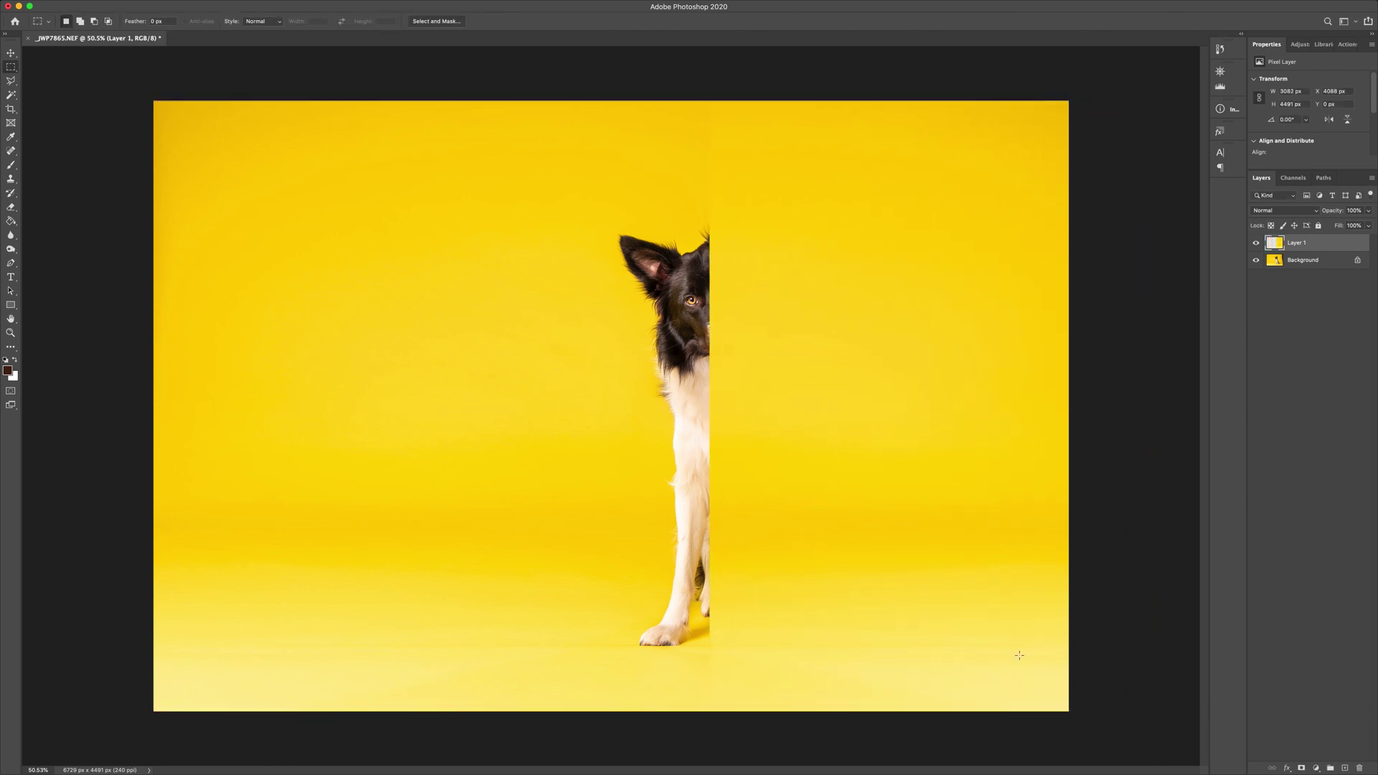
Step: Mask Layer 1 with a 1800 px brush to reveal the whole dog, then merge it into the Background
left_click(1299, 766)
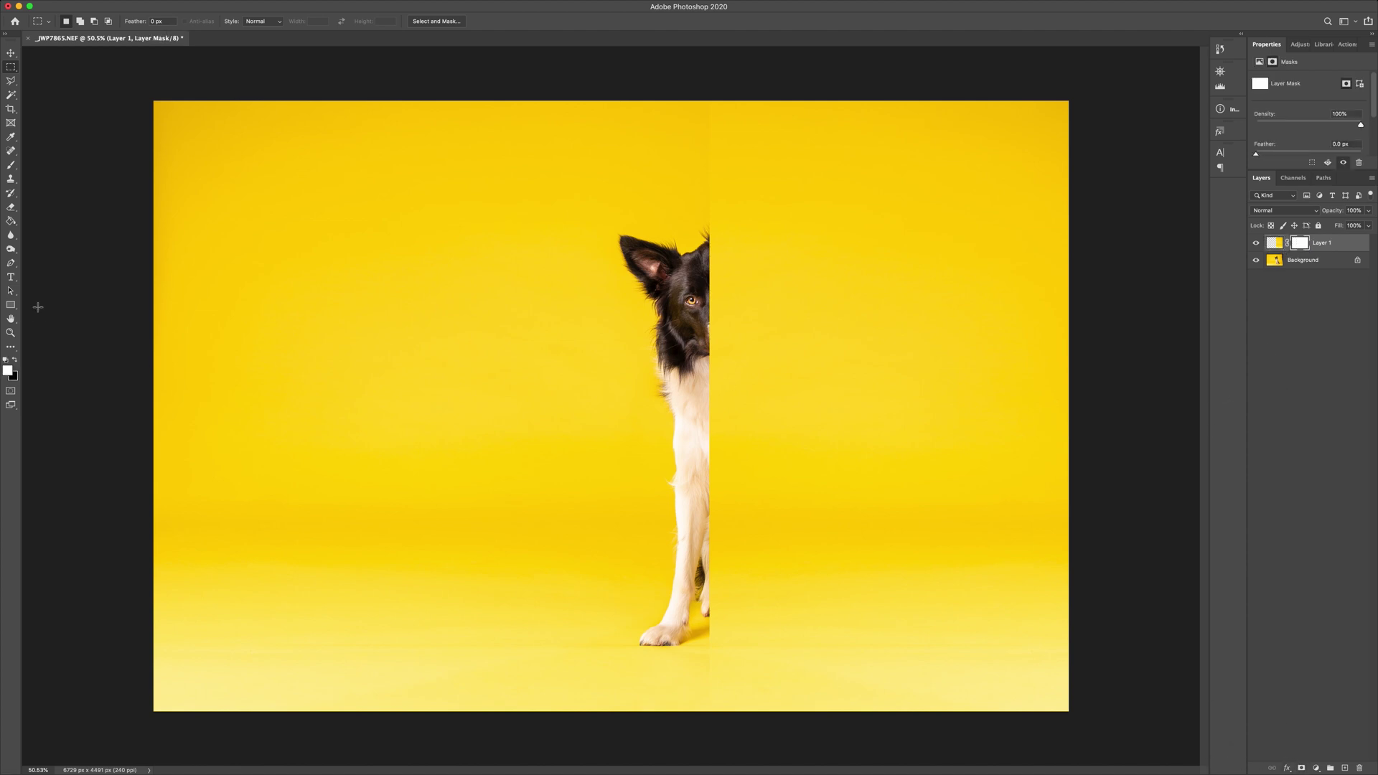
left_click(10, 164)
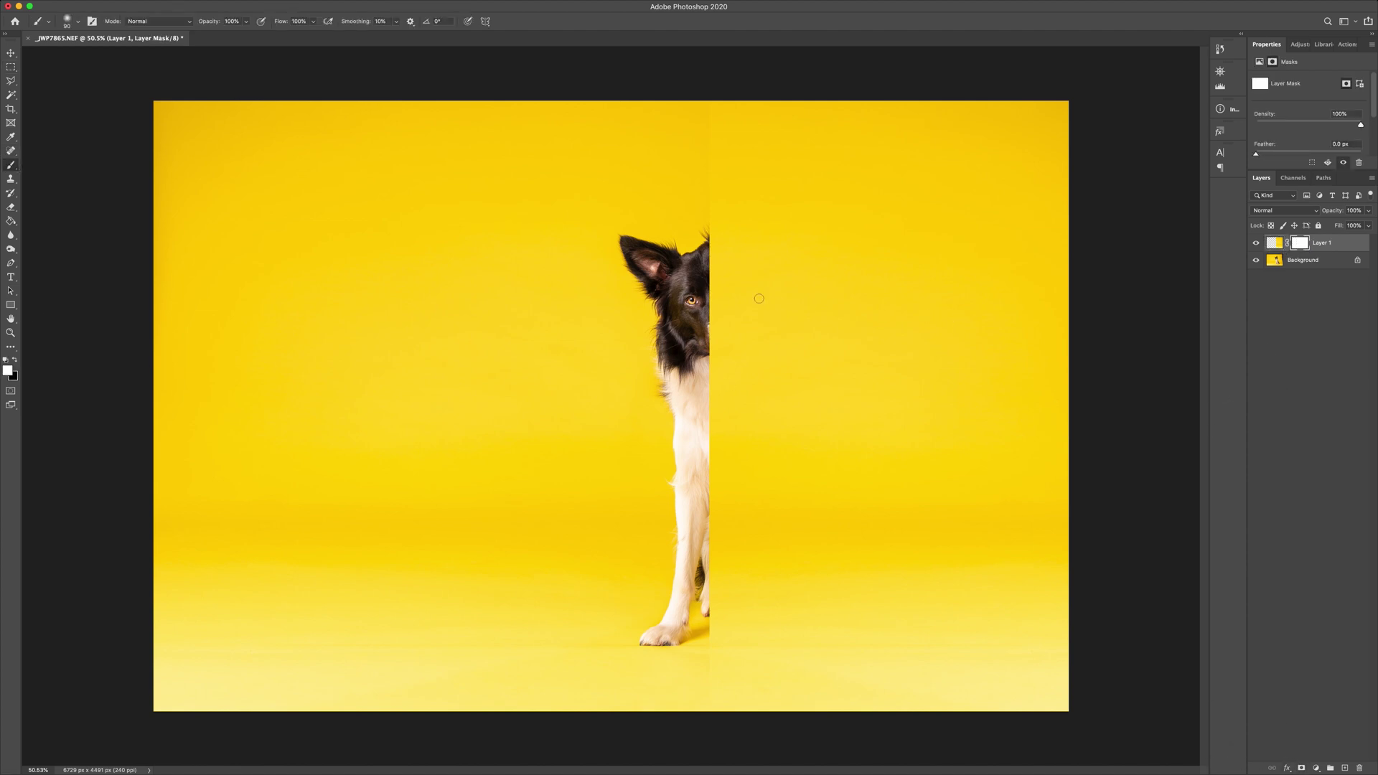
key("bracketright")
key("bracketright")
key("bracketright")
key("bracketright")
key("bracketright")
key("bracketright")
key("bracketright")
key("bracketright")
key("bracketright")
key("bracketright")
key("bracketright")
key("bracketright")
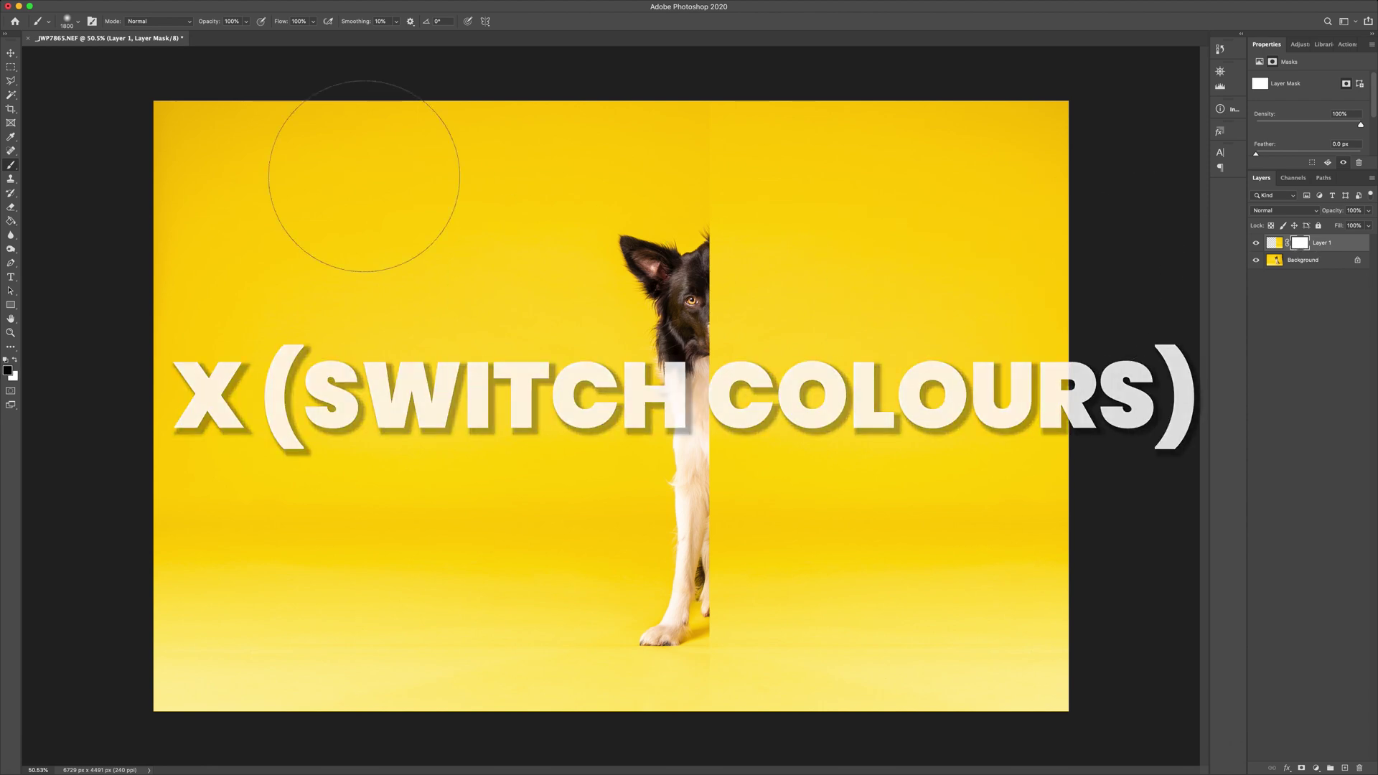
mouse_move(741, 280)
left_mouse_down()
mouse_move(718, 265)
mouse_move(725, 229)
left_mouse_up()
mouse_move(786, 387)
left_mouse_down()
mouse_move(811, 546)
mouse_move(776, 632)
mouse_move(805, 639)
mouse_move(806, 581)
mouse_move(837, 621)
mouse_move(852, 615)
mouse_move(793, 639)
left_mouse_up()
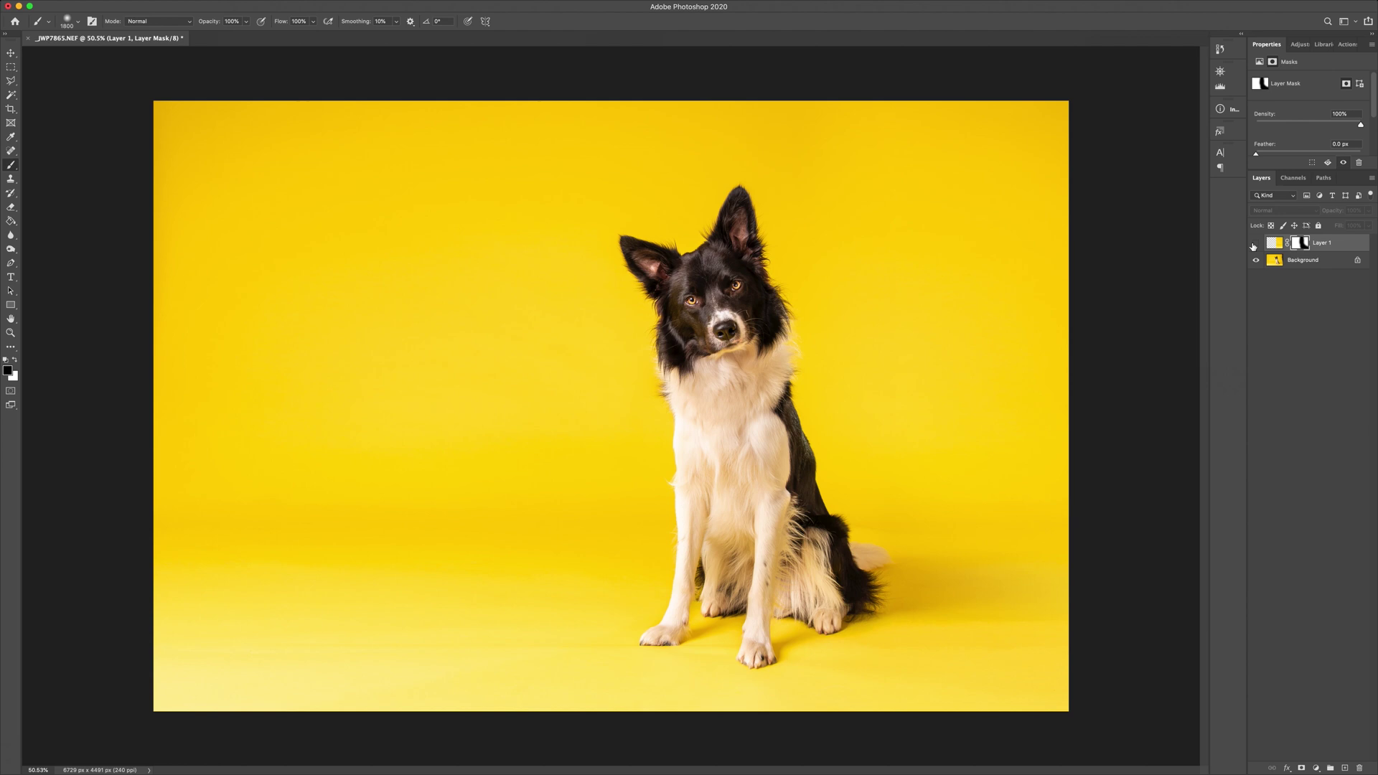
left_click(1255, 244)
key("bracketleft")
key("bracketleft")
key("bracketleft")
key("bracketleft")
right_click(1348, 252)
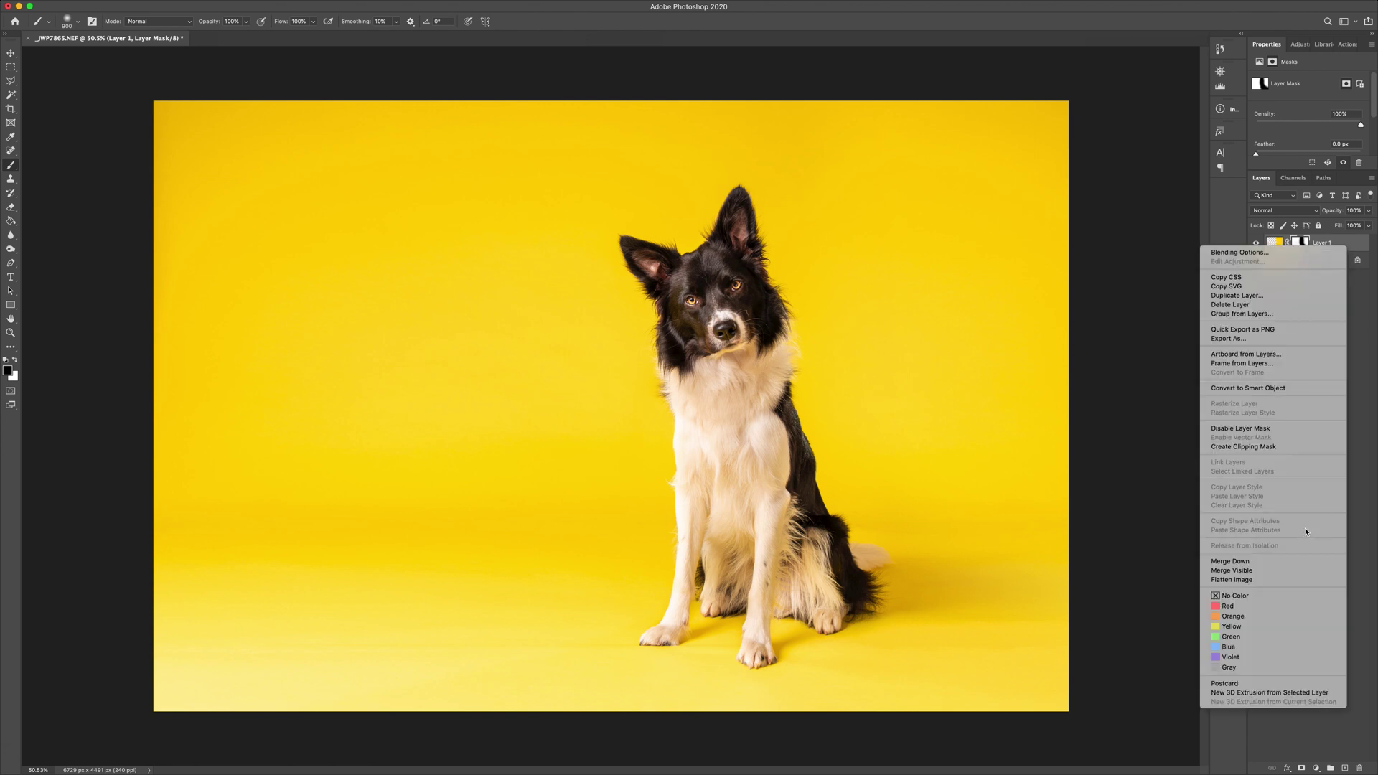
left_click(1283, 561)
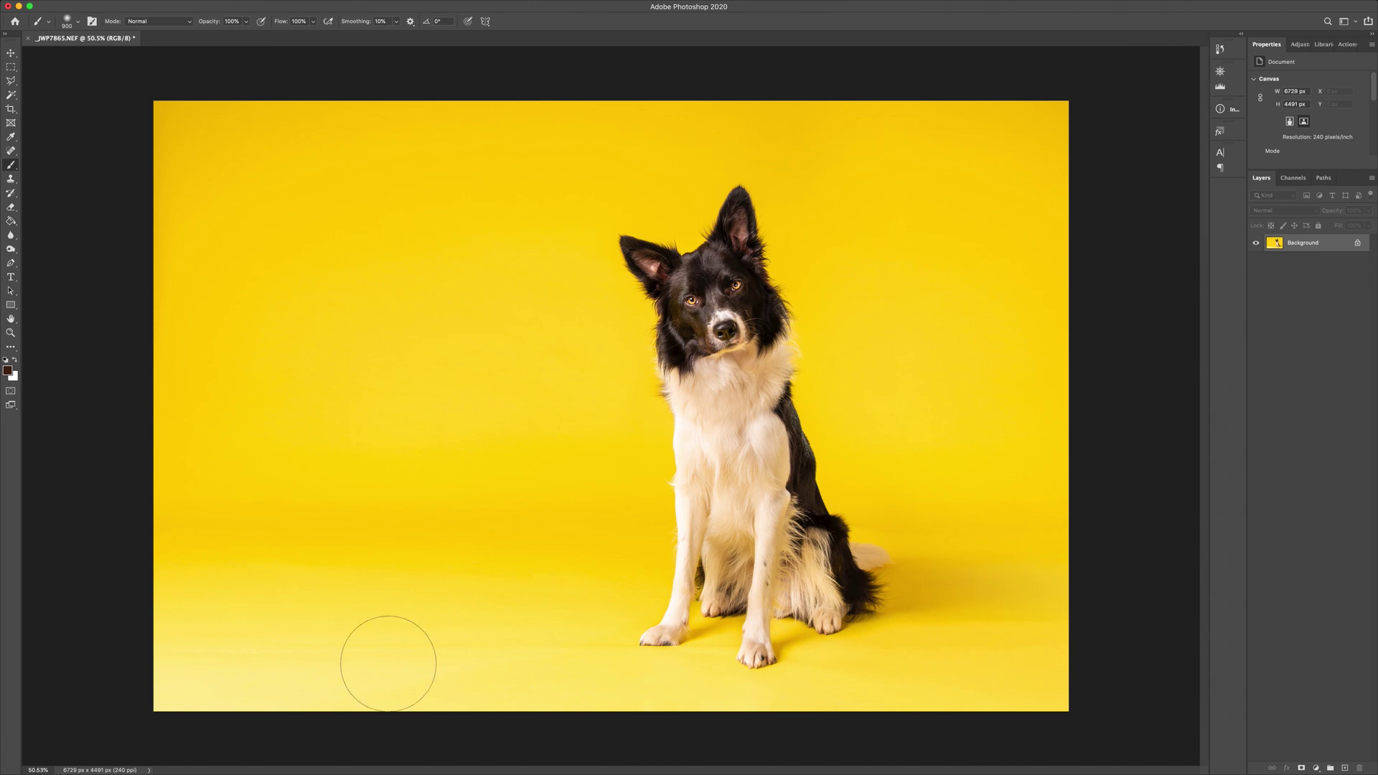
Step: Dodge the bottom floor band with a 1300 px brush, using Midtones range at 20% exposure
right_click(12, 168)
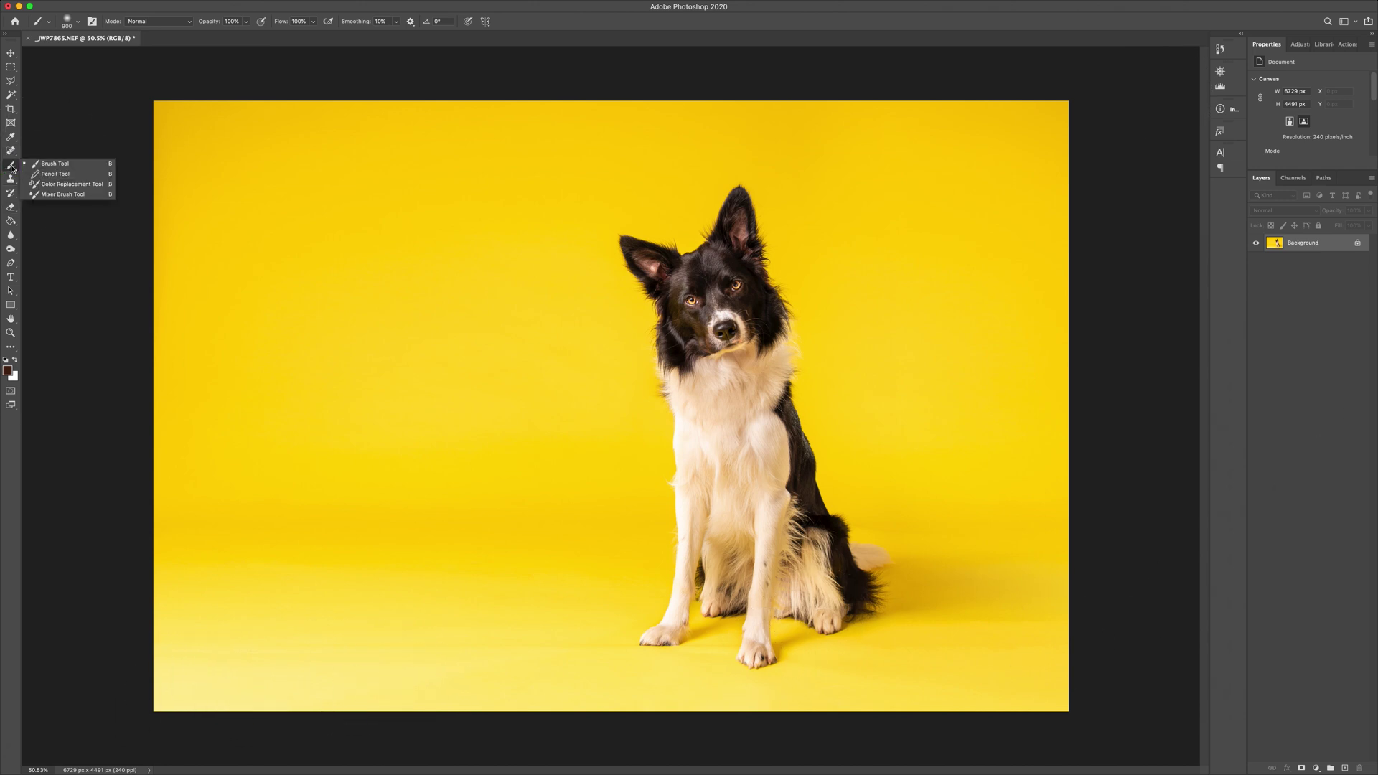
left_click(9, 170)
left_click(11, 249)
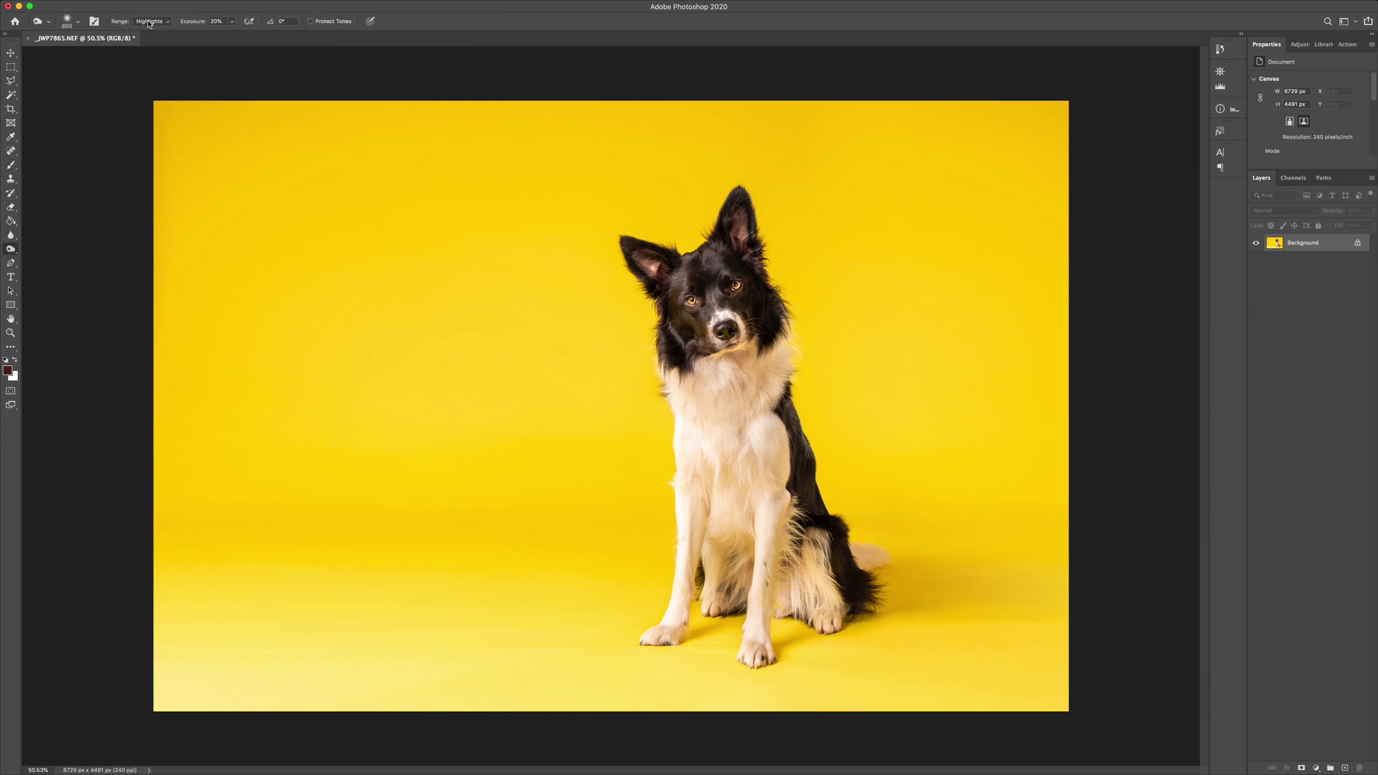
key("bracketright")
mouse_move(199, 677)
left_mouse_down()
mouse_move(422, 704)
mouse_move(135, 711)
left_mouse_up()
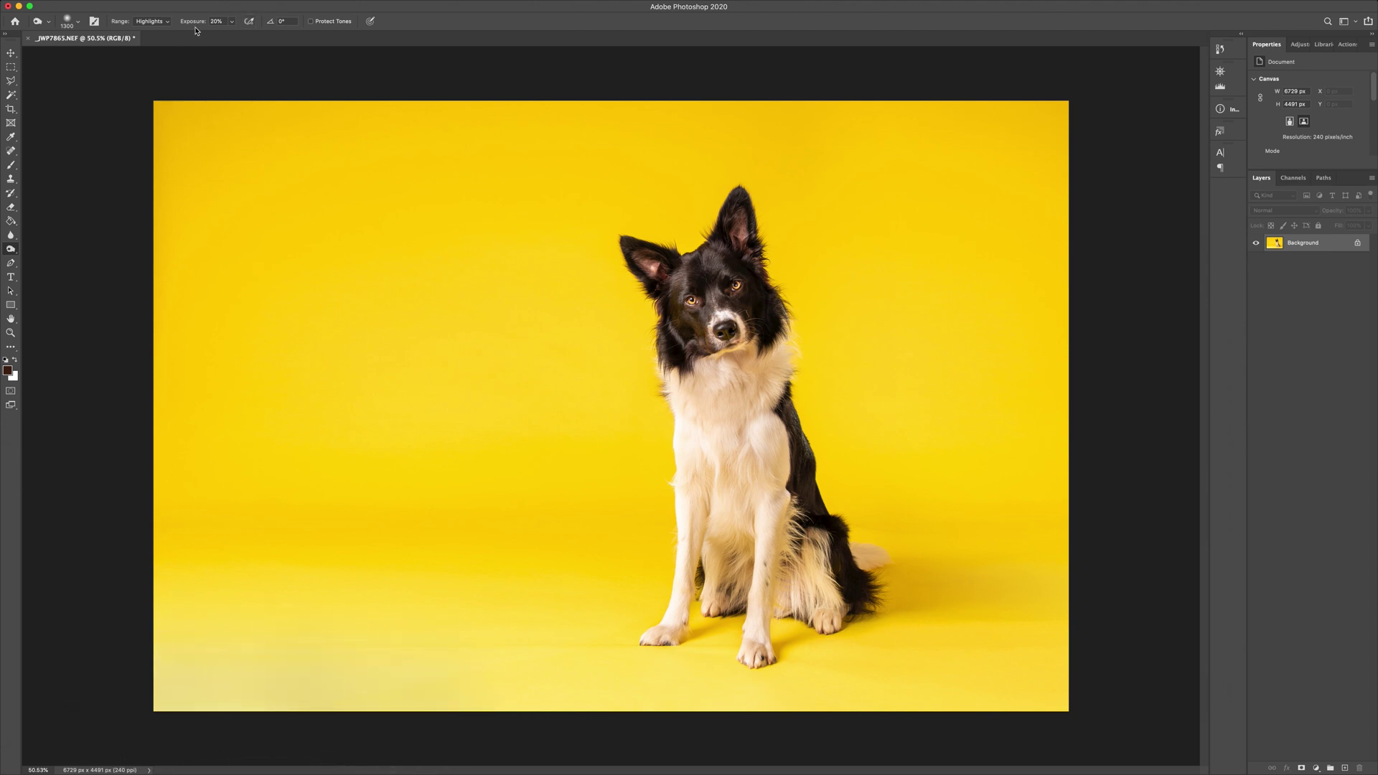
left_click(160, 29)
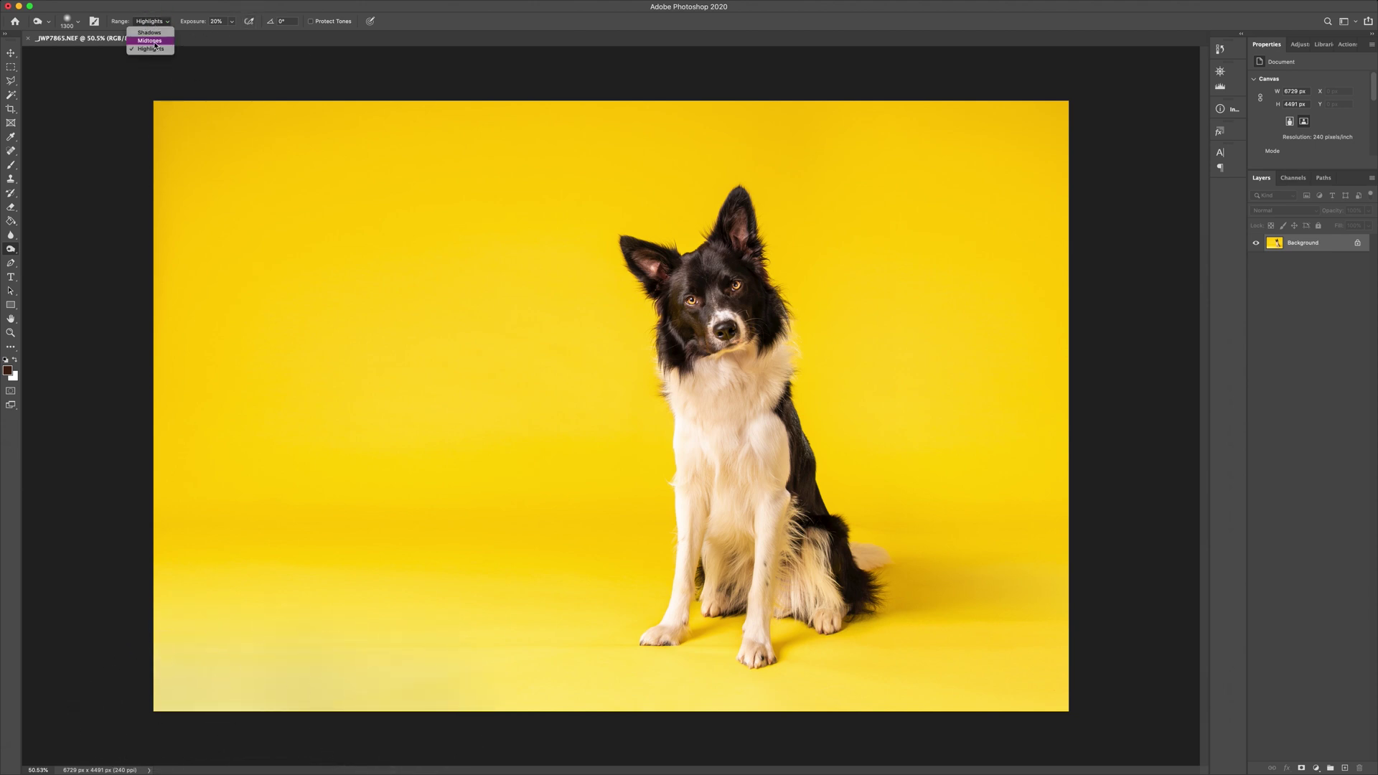
key("Return")
mouse_move(184, 661)
left_mouse_down()
mouse_move(400, 693)
mouse_move(156, 684)
mouse_move(483, 666)
mouse_move(526, 679)
mouse_move(151, 677)
mouse_move(361, 681)
left_mouse_up()
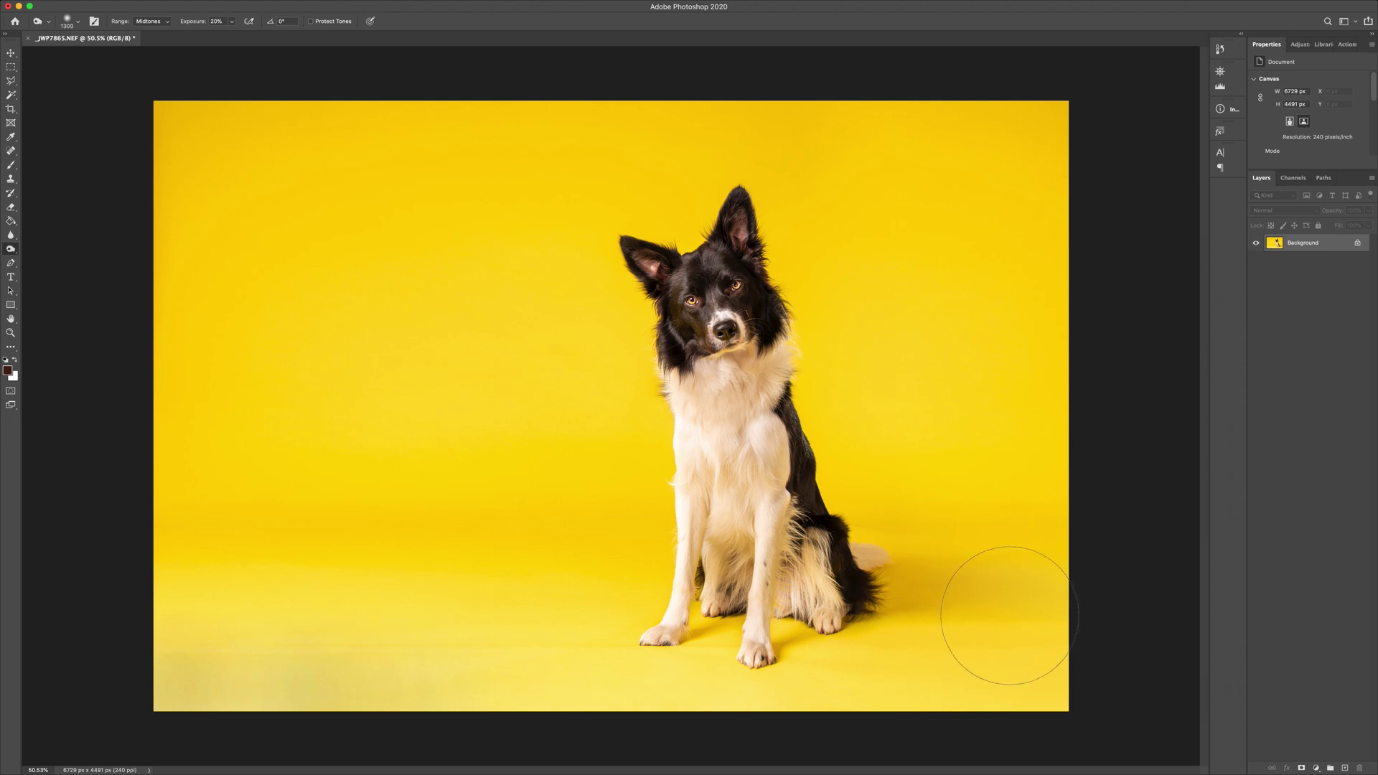
Step: Sample the floor yellow and paint over the bottom floor band with an 1800 px brush at 20% opacity
left_click(11, 135)
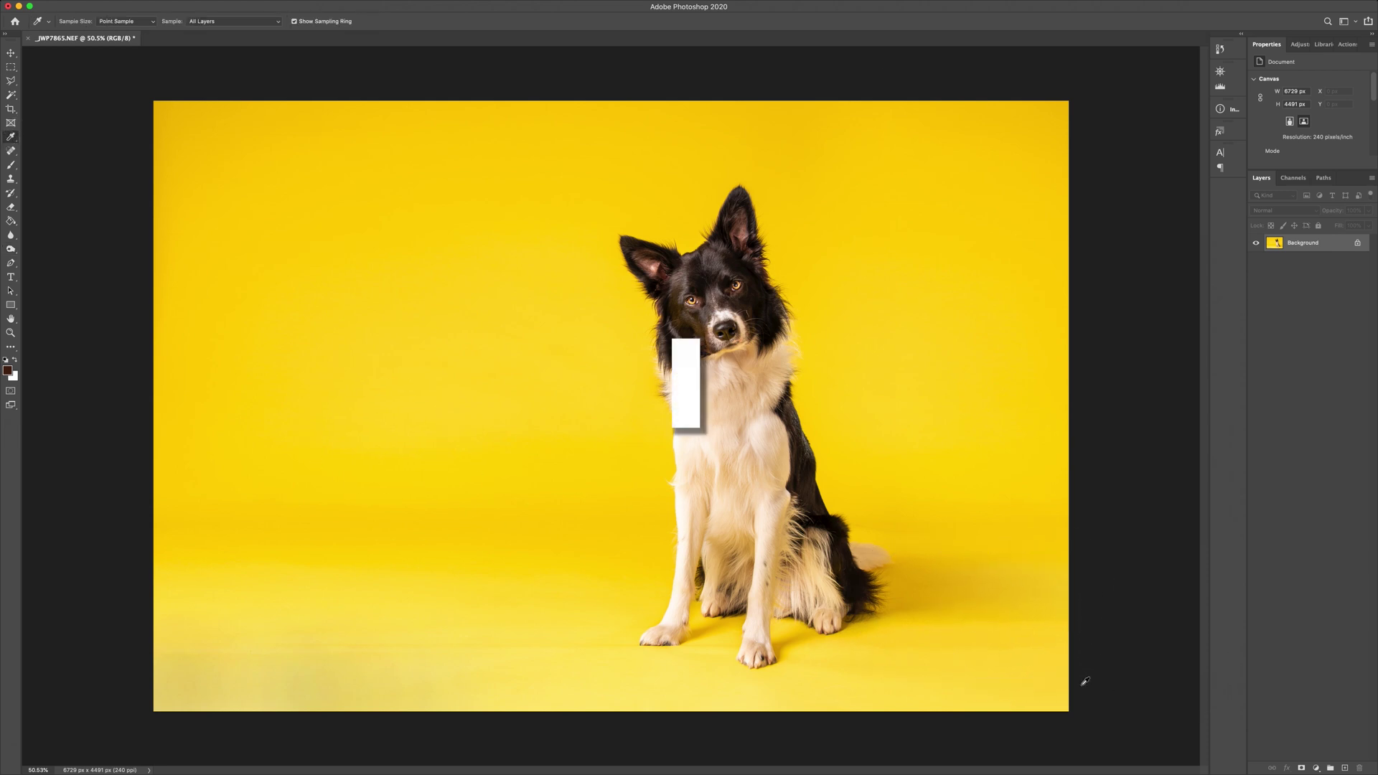
left_click(997, 648)
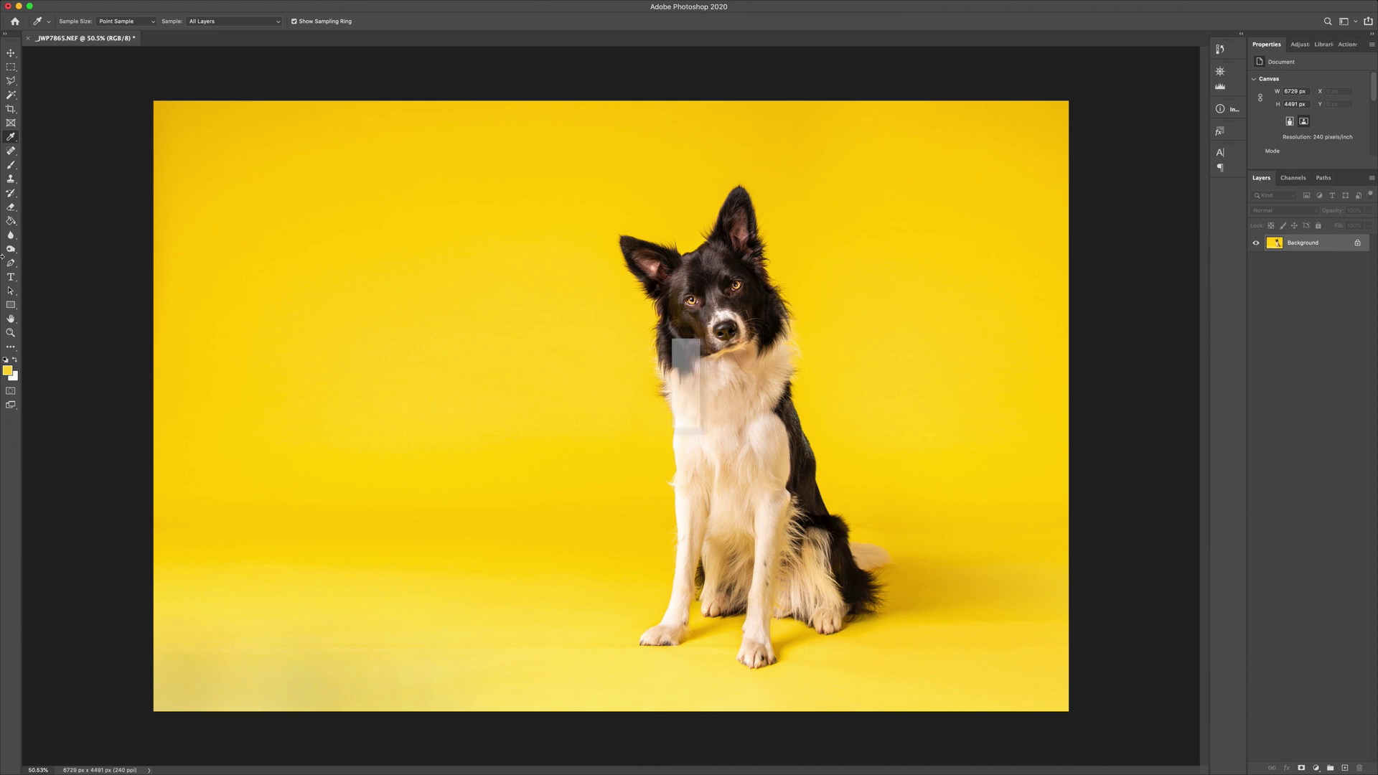
left_click(11, 165)
key("b")
key("bracketright")
key("bracketright")
key("bracketright")
key("bracketright")
key("bracketright")
key("bracketright")
key("bracketright")
key("bracketright")
key("bracketright")
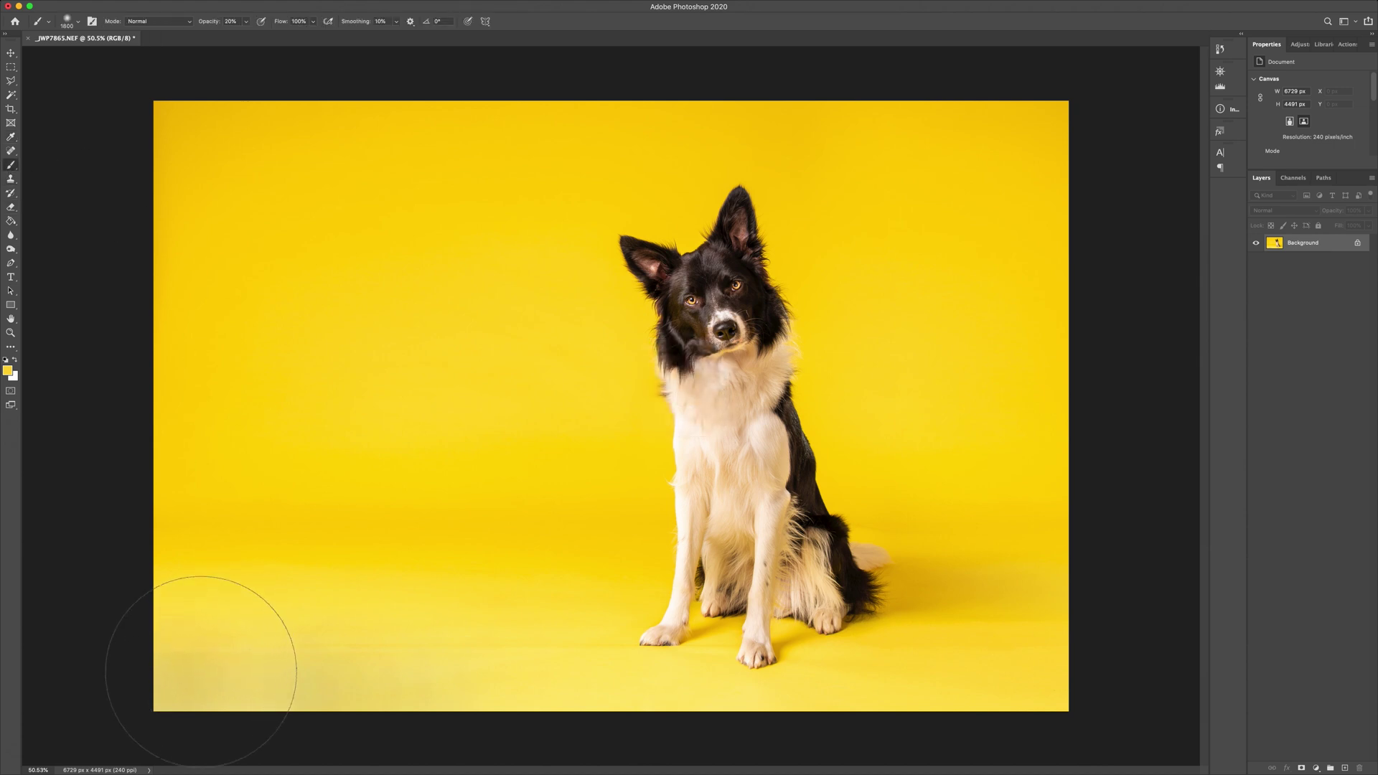
mouse_move(201, 671)
left_mouse_down()
mouse_move(472, 691)
mouse_move(255, 674)
mouse_move(142, 610)
mouse_move(313, 687)
mouse_move(560, 701)
mouse_move(703, 745)
mouse_move(721, 768)
mouse_move(584, 738)
mouse_move(429, 670)
mouse_move(151, 661)
mouse_move(474, 625)
mouse_move(364, 377)
mouse_move(207, 451)
left_mouse_up()
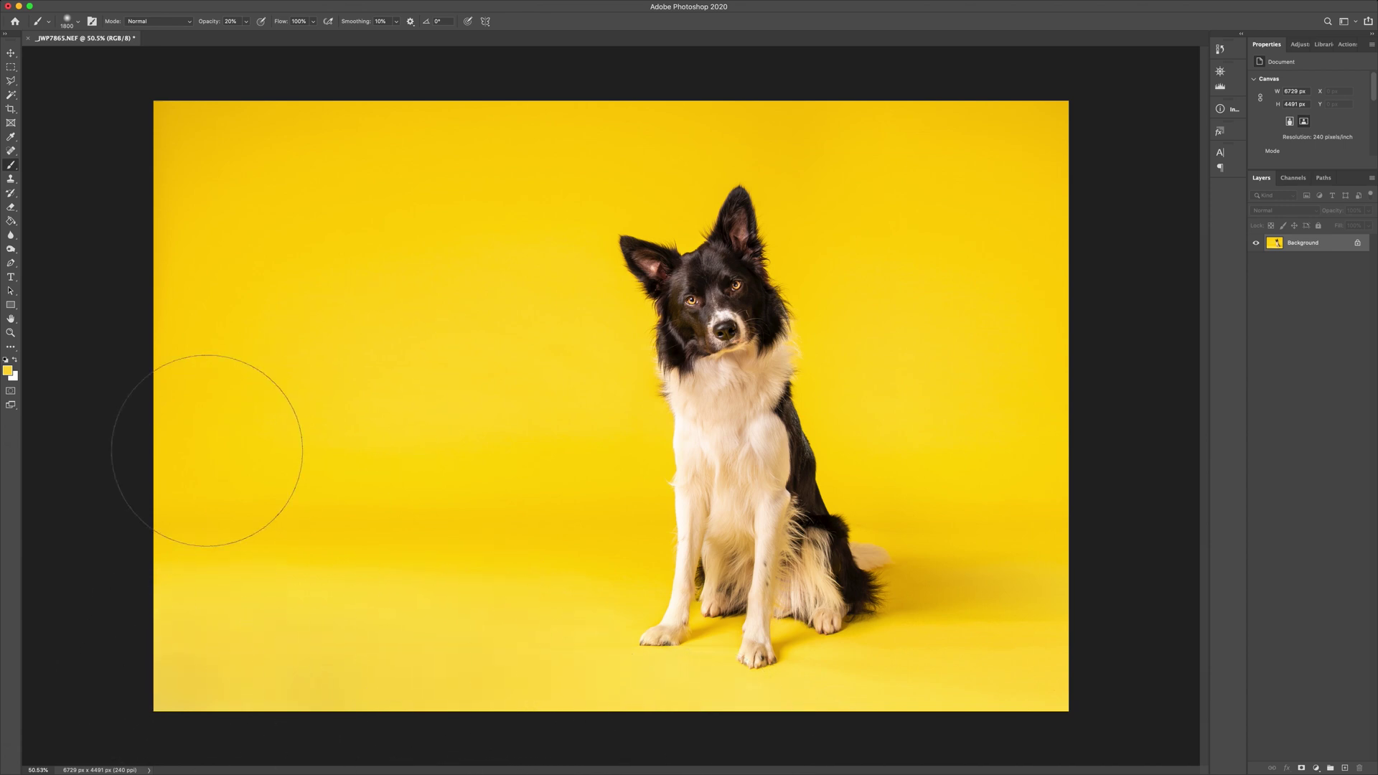
key("i")
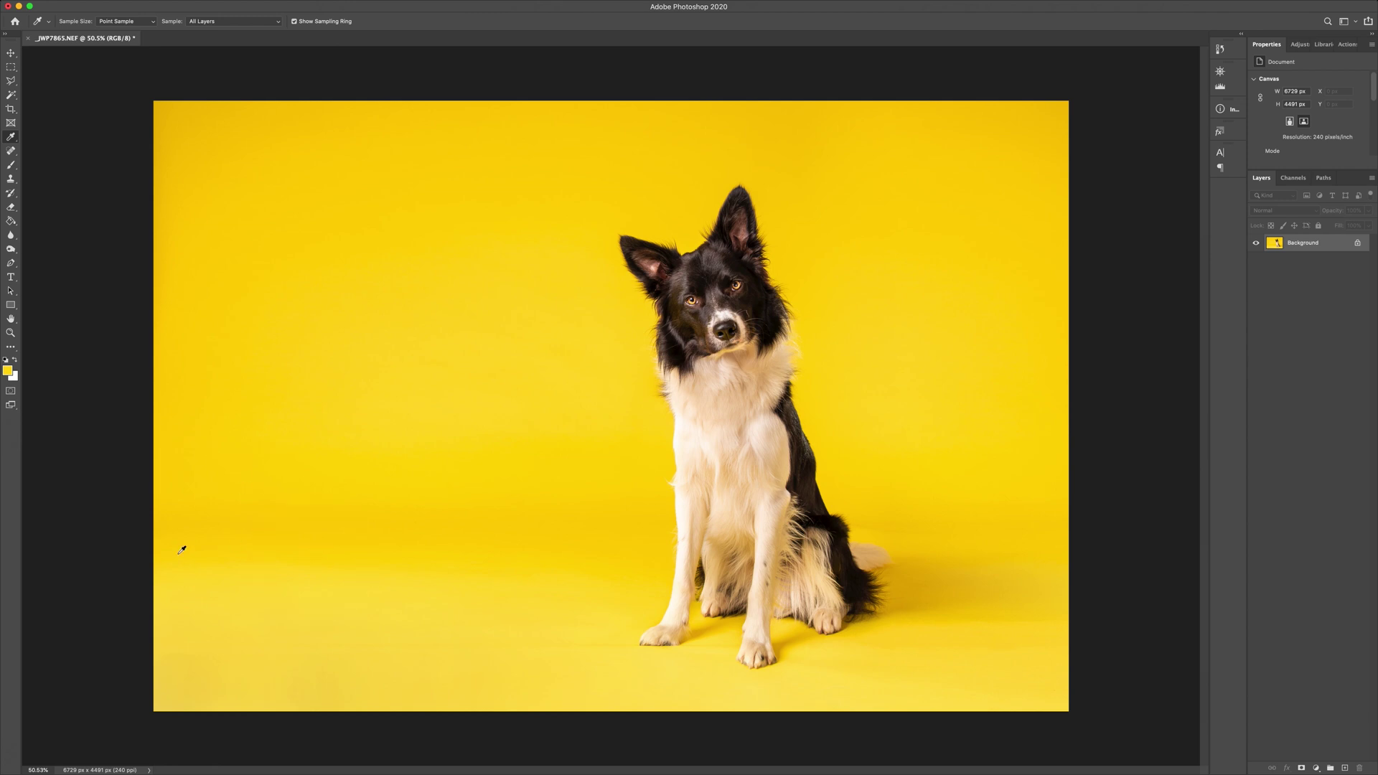
key("b")
mouse_move(212, 701)
left_mouse_down()
mouse_move(169, 670)
mouse_move(440, 723)
mouse_move(534, 701)
mouse_move(467, 661)
mouse_move(184, 640)
left_mouse_up()
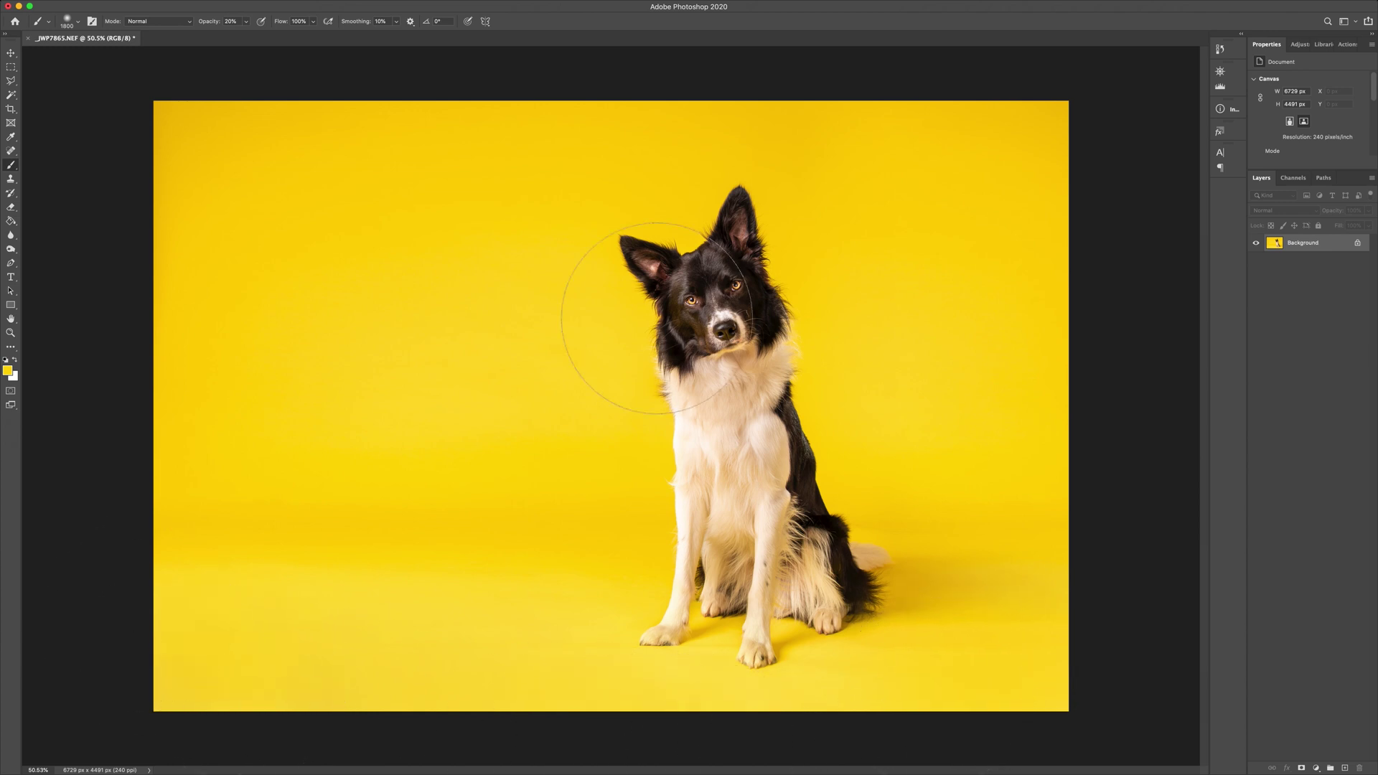
Step: Compare the edited backdrop with the original in History, then select the Clone Stamp tool
left_click(1220, 49)
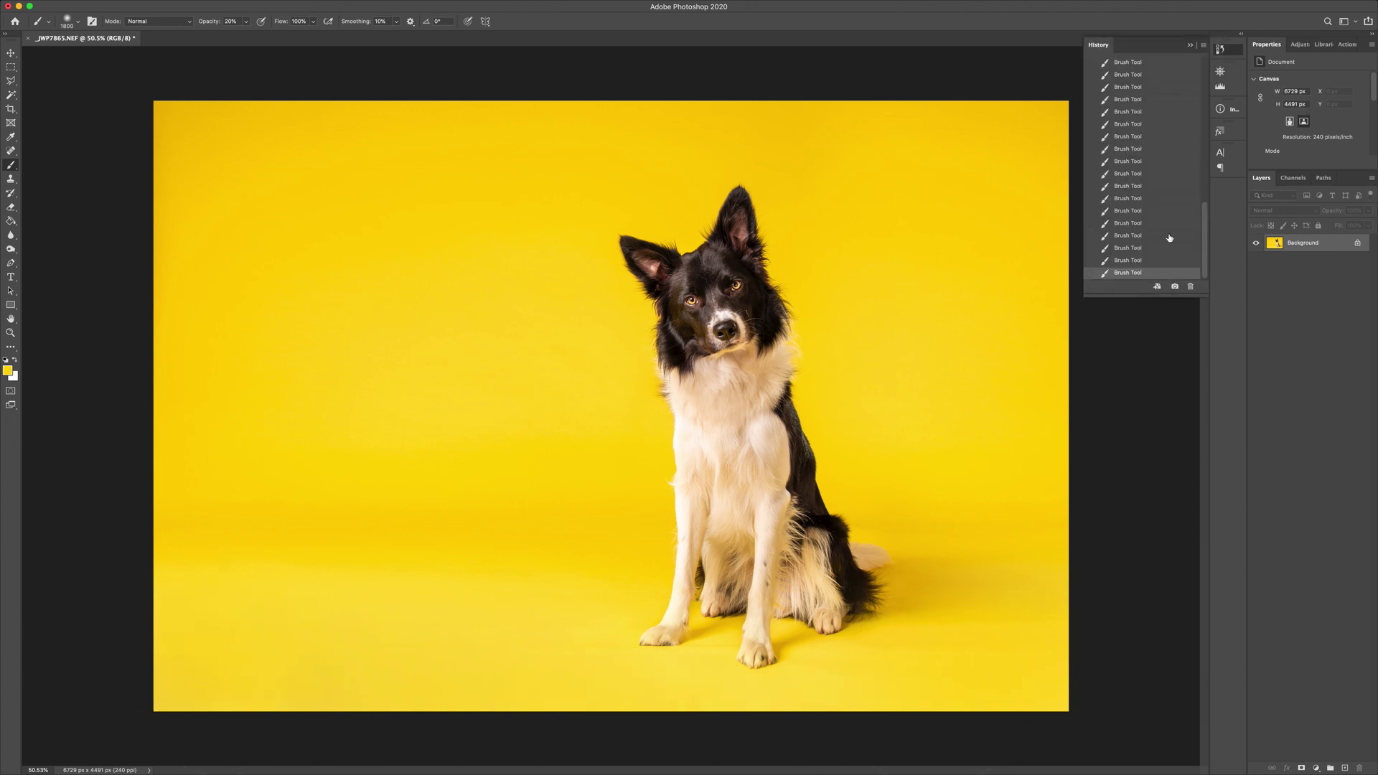
scroll(1169, 238, "up", 10)
left_click(1151, 64)
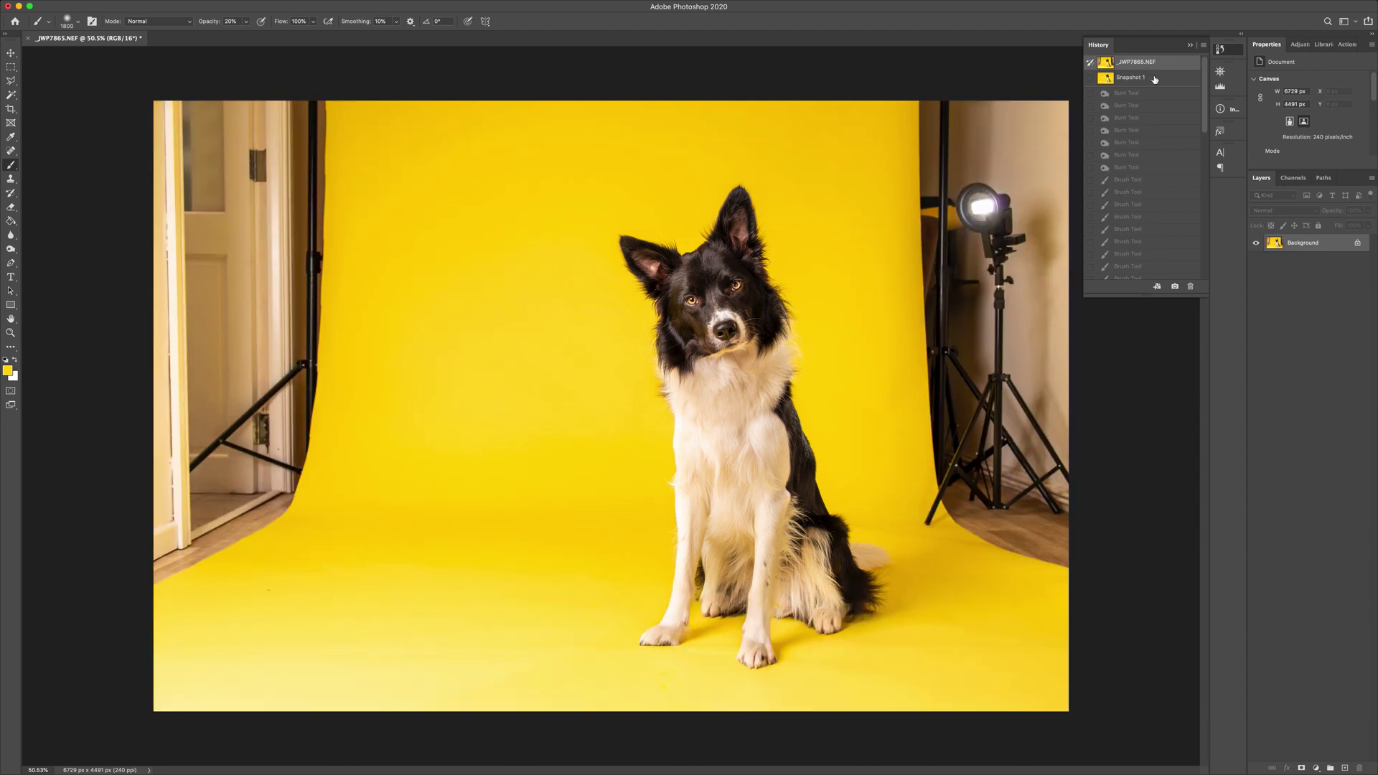
left_click(1154, 79)
left_click(1156, 65)
left_click(1167, 80)
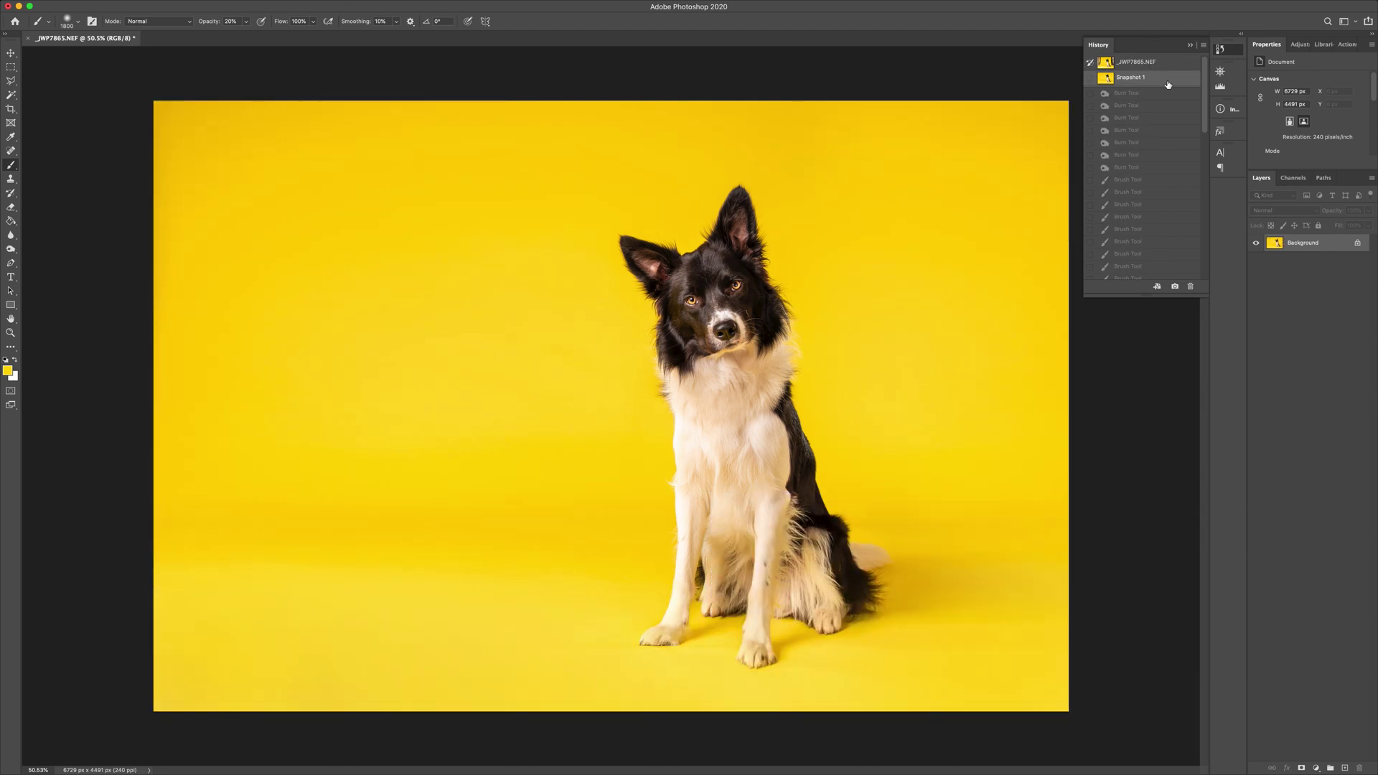
left_click(1192, 46)
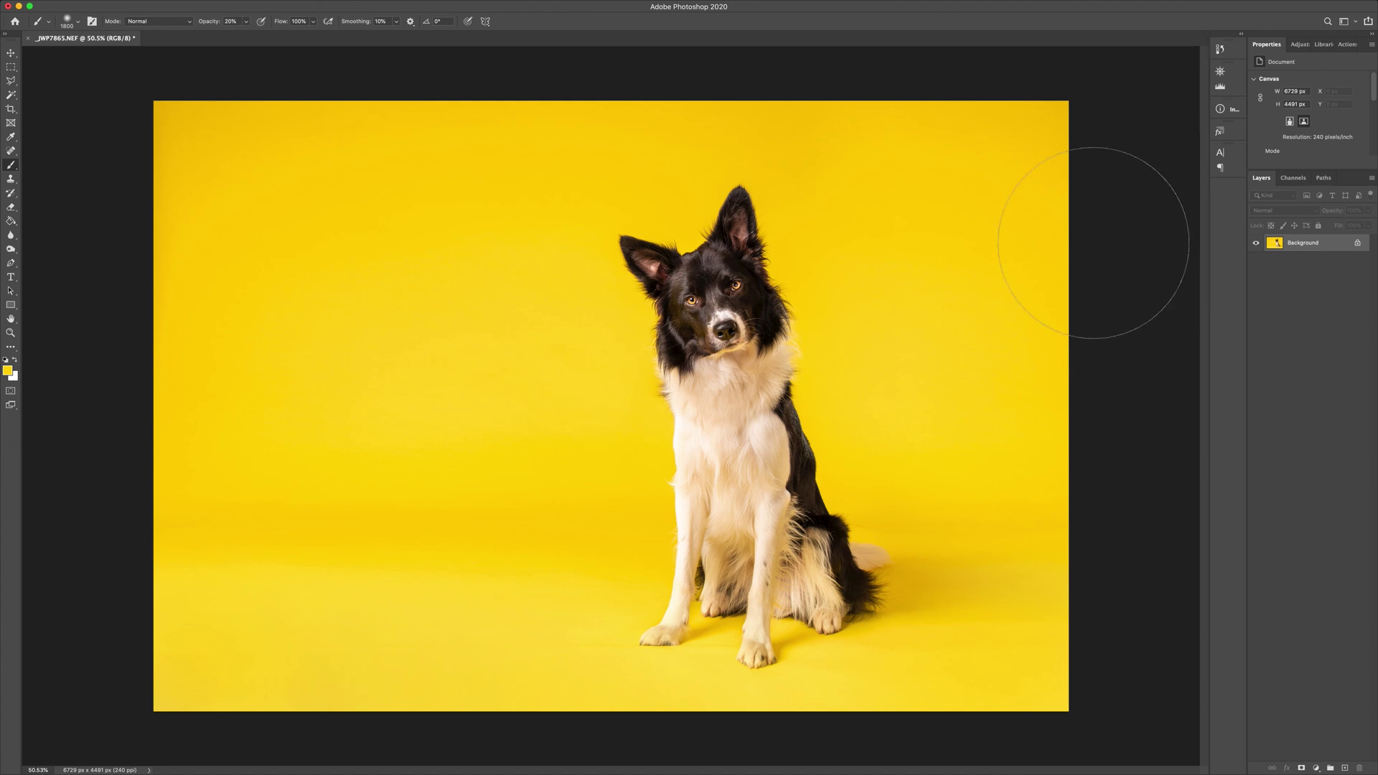
Step: Clone clean backdrop over the blotchy lower yellow area beside the dog using an enlarged Clone Stamp
left_click(11, 179)
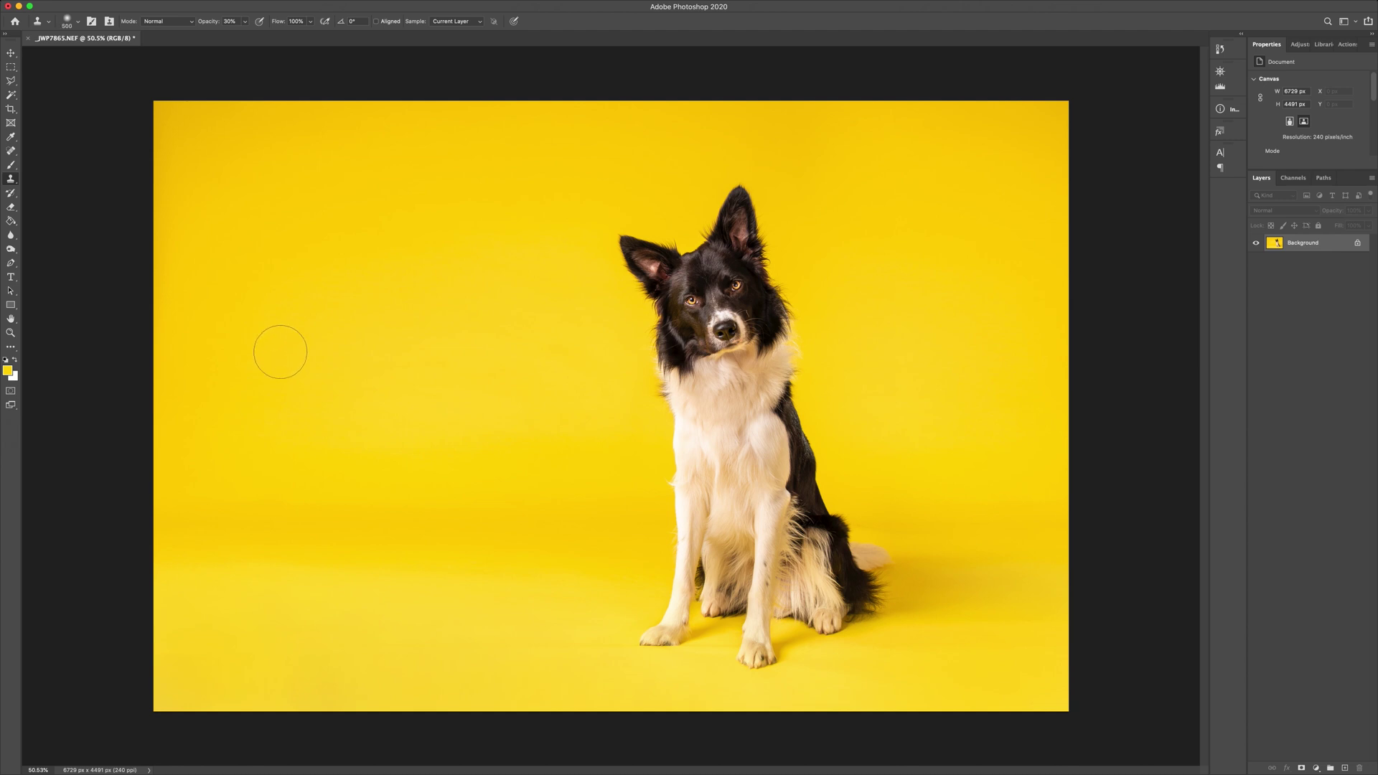
key("bracketright")
key("bracketright")
key("bracketright")
key("bracketright")
key("bracketright")
key("bracketright")
key("bracketright")
key("bracketright")
key("bracketright")
key("bracketright")
key("bracketright")
key("bracketright")
key("bracketright")
key("bracketright")
key("bracketright")
key("bracketright")
key("bracketright")
key("bracketright")
left_click(262, 553)
mouse_move(262, 552)
left_mouse_down()
mouse_move(502, 560)
mouse_move(559, 533)
mouse_move(242, 535)
left_mouse_up()
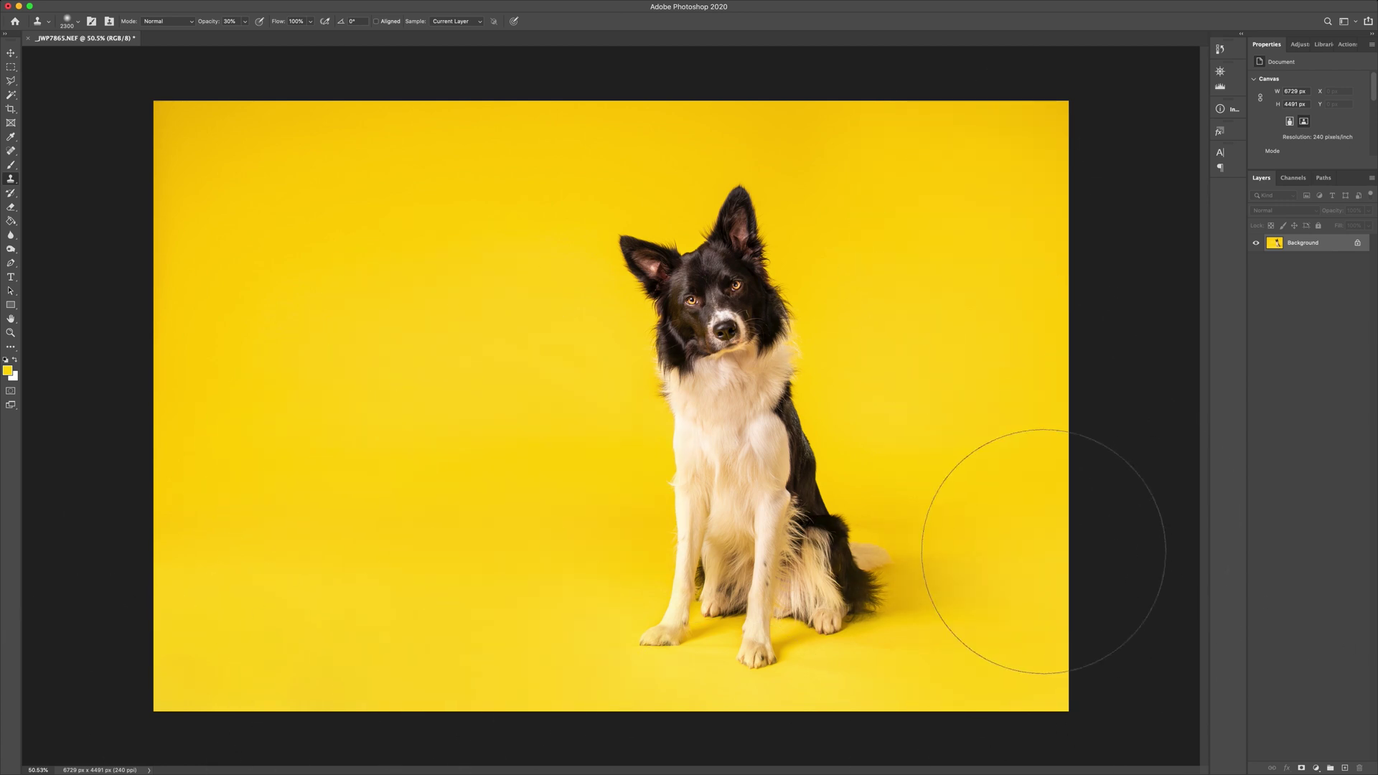
Step: Zoom in on the floor by the dog's front paw and reduce the brush size
scroll(1096, 521, "up", 5)
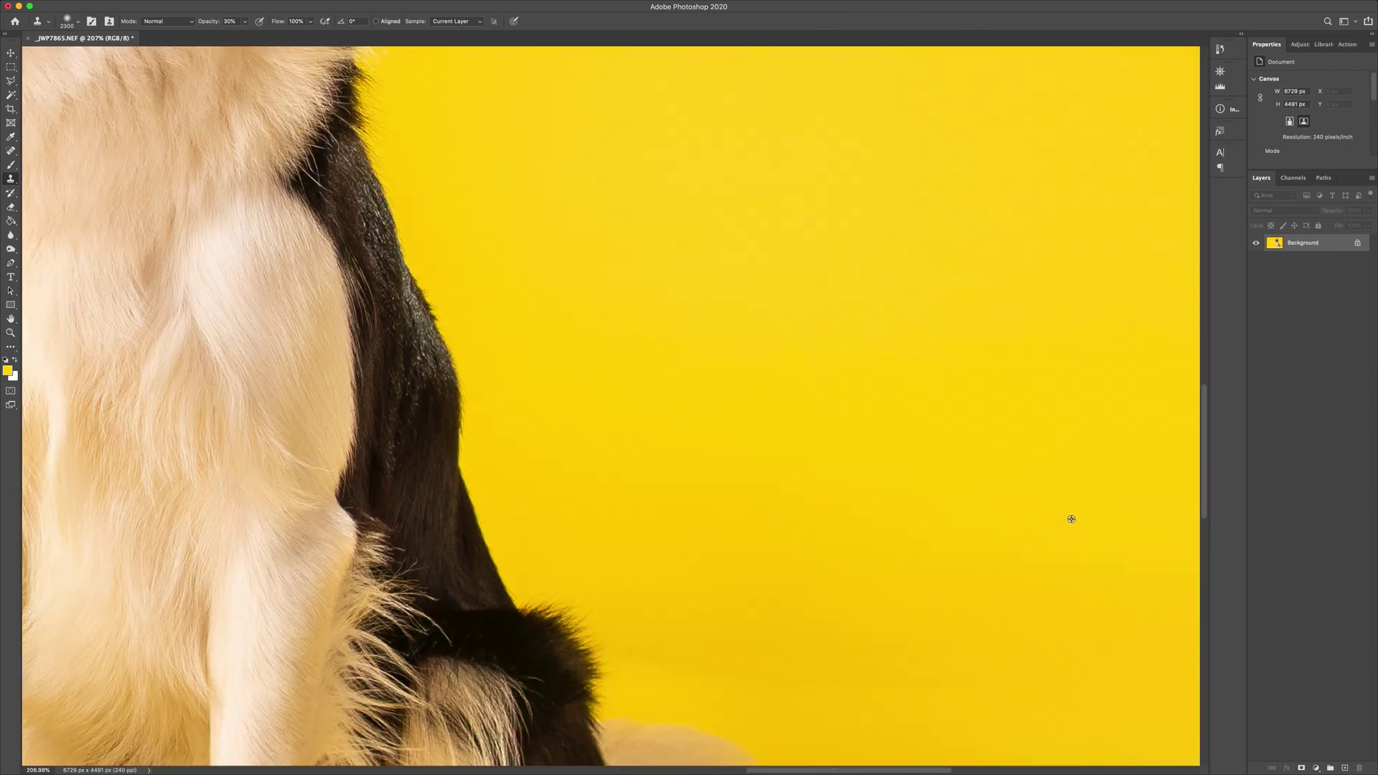
left_click_drag(1071, 518, 732, 296)
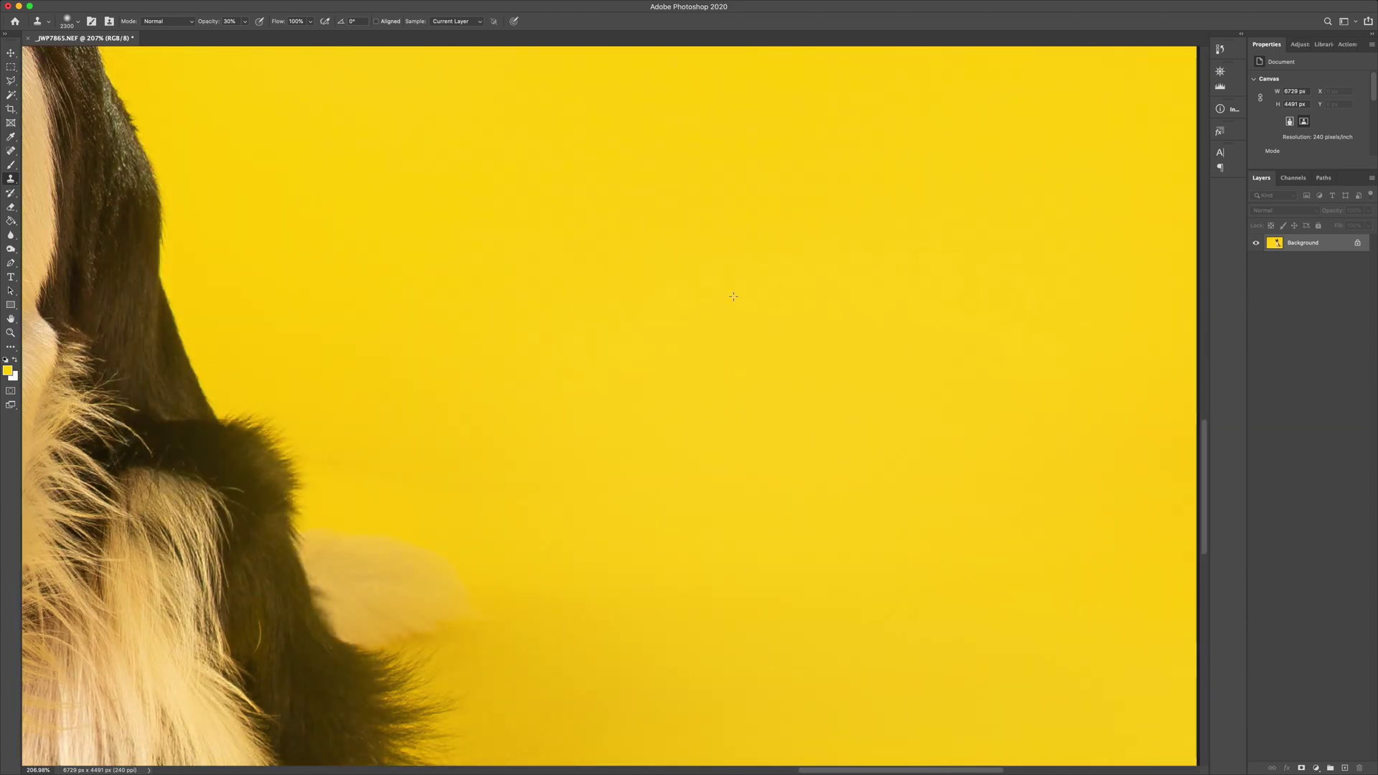
key("bracketleft")
key("bracketleft")
key("bracketleft")
key("bracketleft")
key("bracketleft")
key("bracketleft")
key("bracketleft")
key("bracketleft")
key("bracketleft")
key("bracketleft")
key("bracketleft")
key("bracketleft")
key("bracketleft")
key("bracketleft")
key("bracketleft")
key("bracketleft")
key("bracketleft")
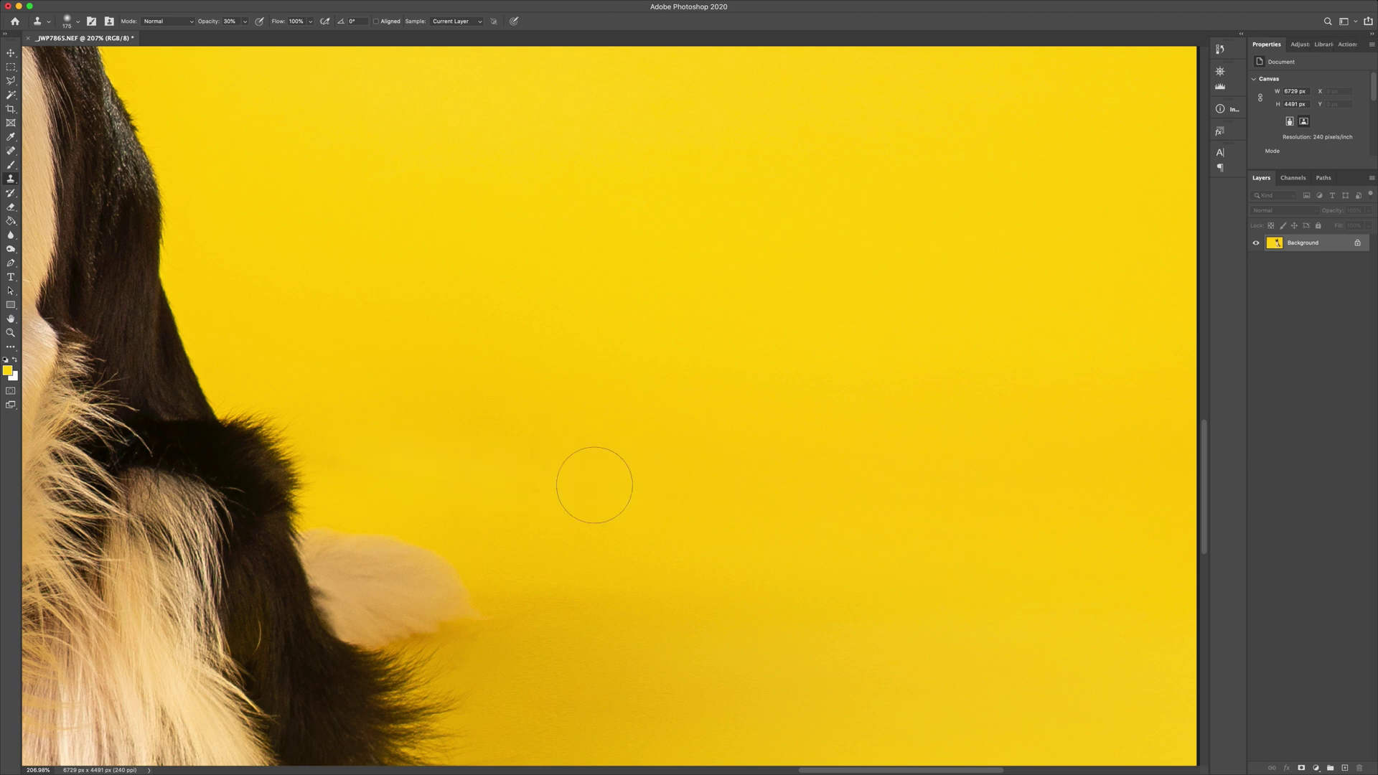
key("b")
key("bracketleft")
key("bracketleft")
key("bracketleft")
key("bracketleft")
key("bracketleft")
key("bracketleft")
key("bracketleft")
key("bracketleft")
key("bracketleft")
key("bracketleft")
key("bracketleft")
key("bracketleft")
key("bracketleft")
key("bracketleft")
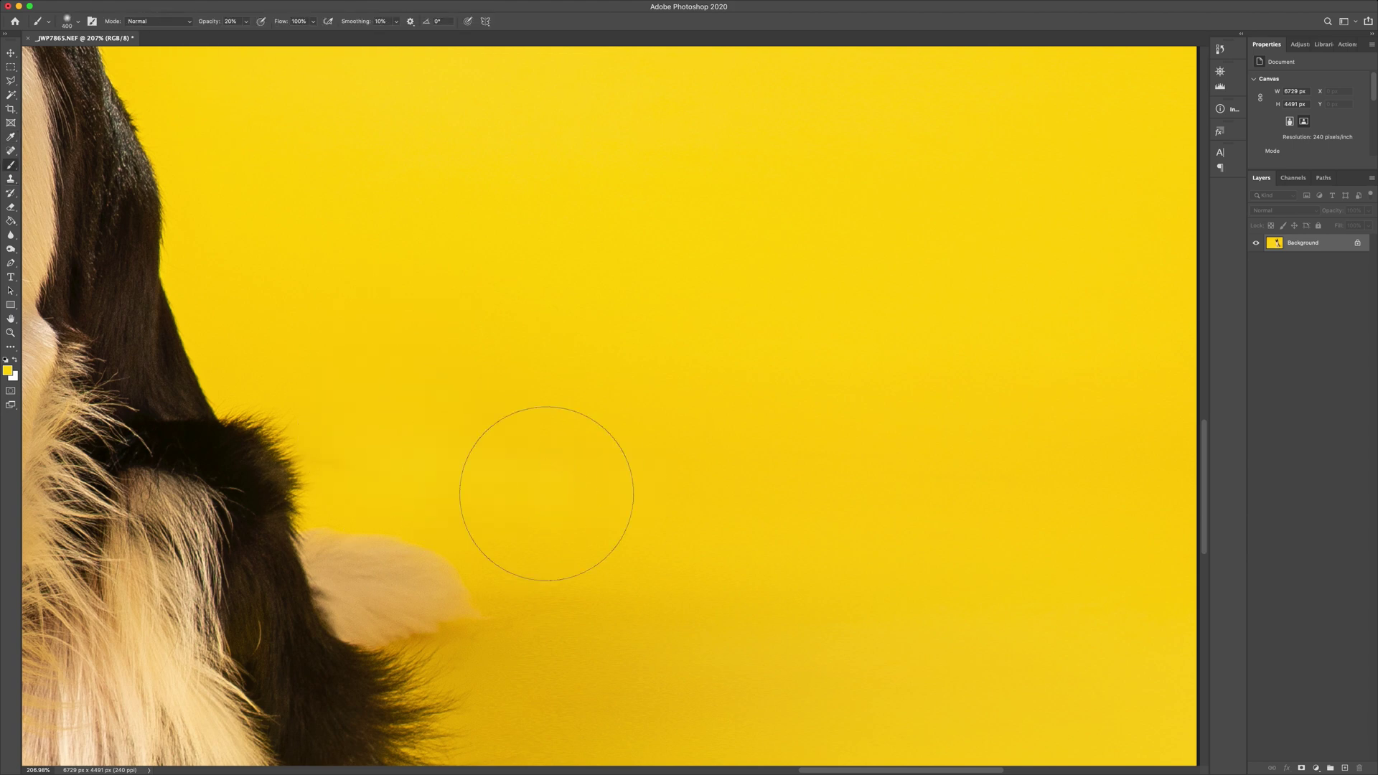
scroll(630, 307, "down", 5)
scroll(456, 122, "down", 5)
Step: Spot-heal the speck on the yellow floor beside the front paw, then zoom back out
key("j")
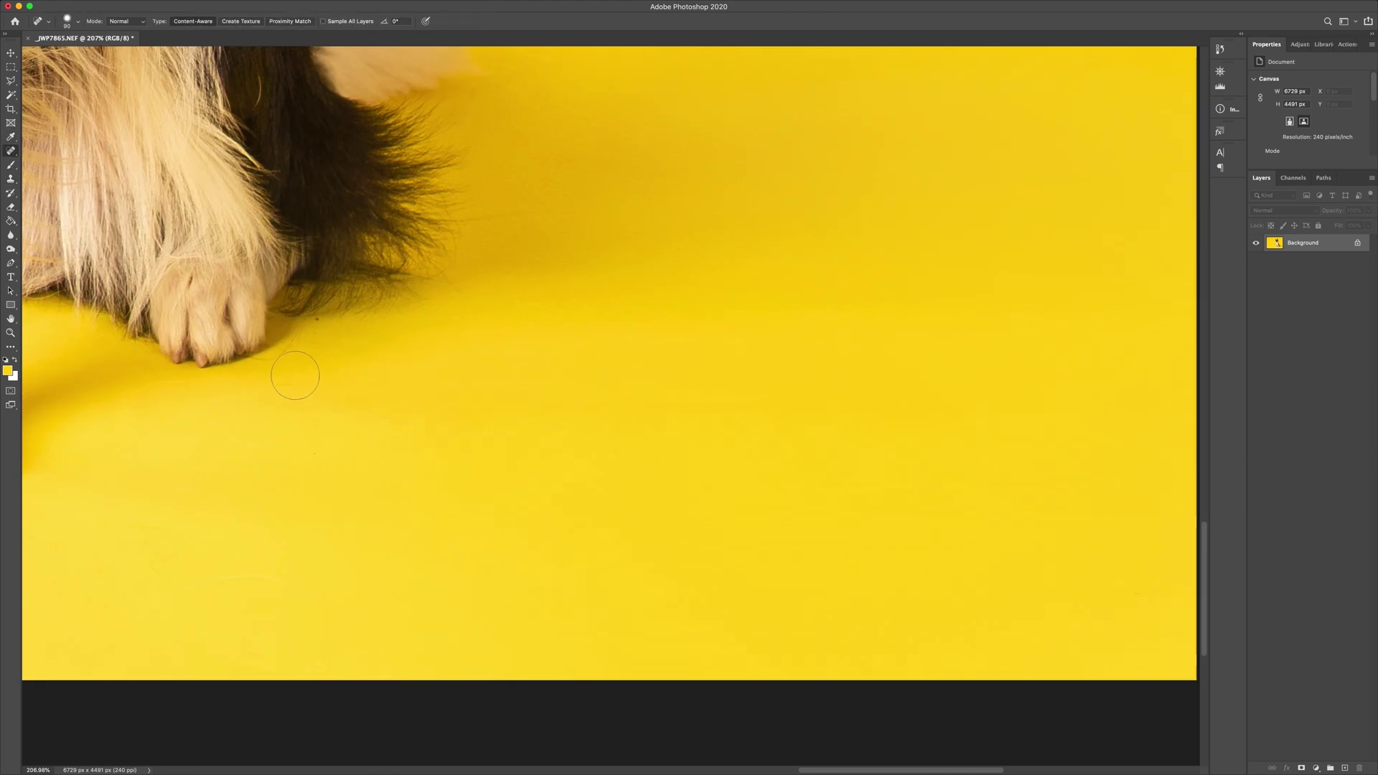
left_click(293, 386)
scroll(430, 369, "right", 3)
scroll(584, 354, "left", 15)
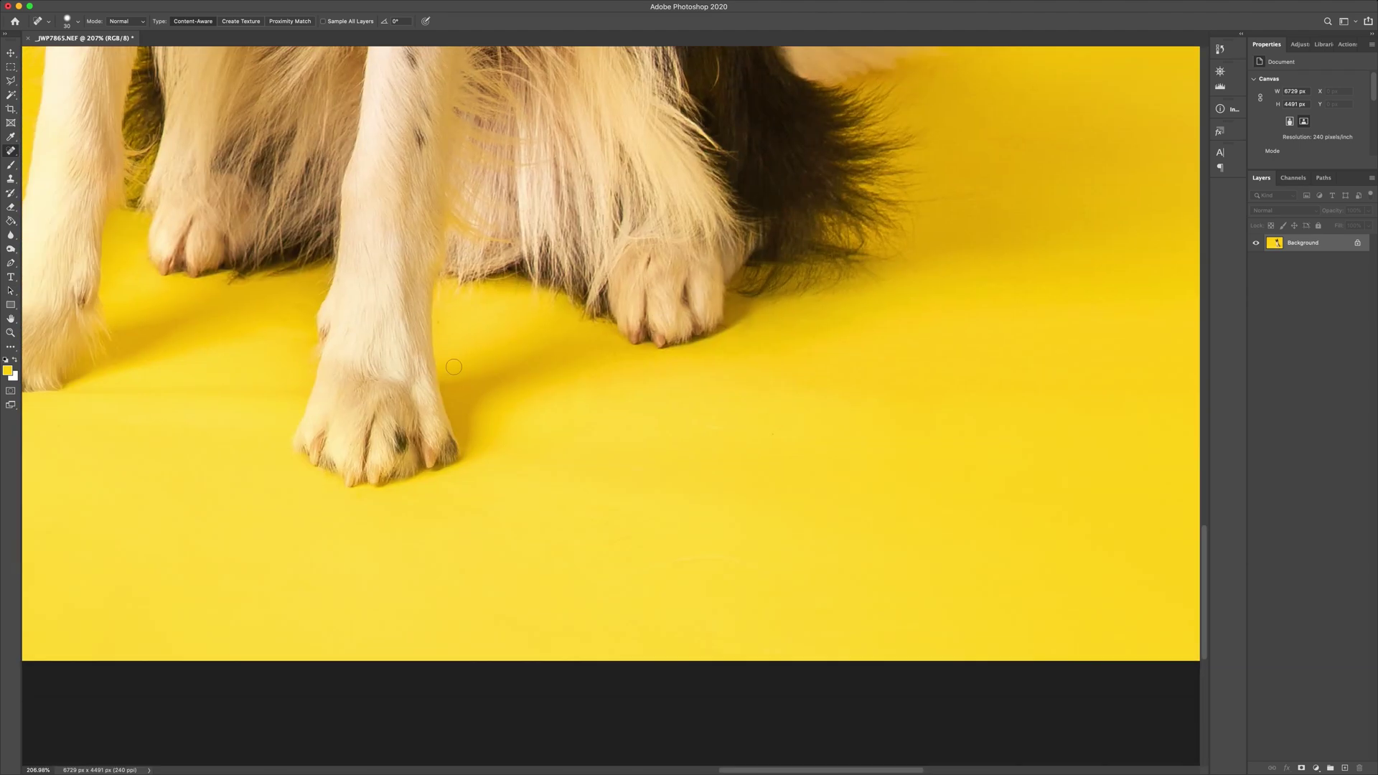
left_click(12, 166)
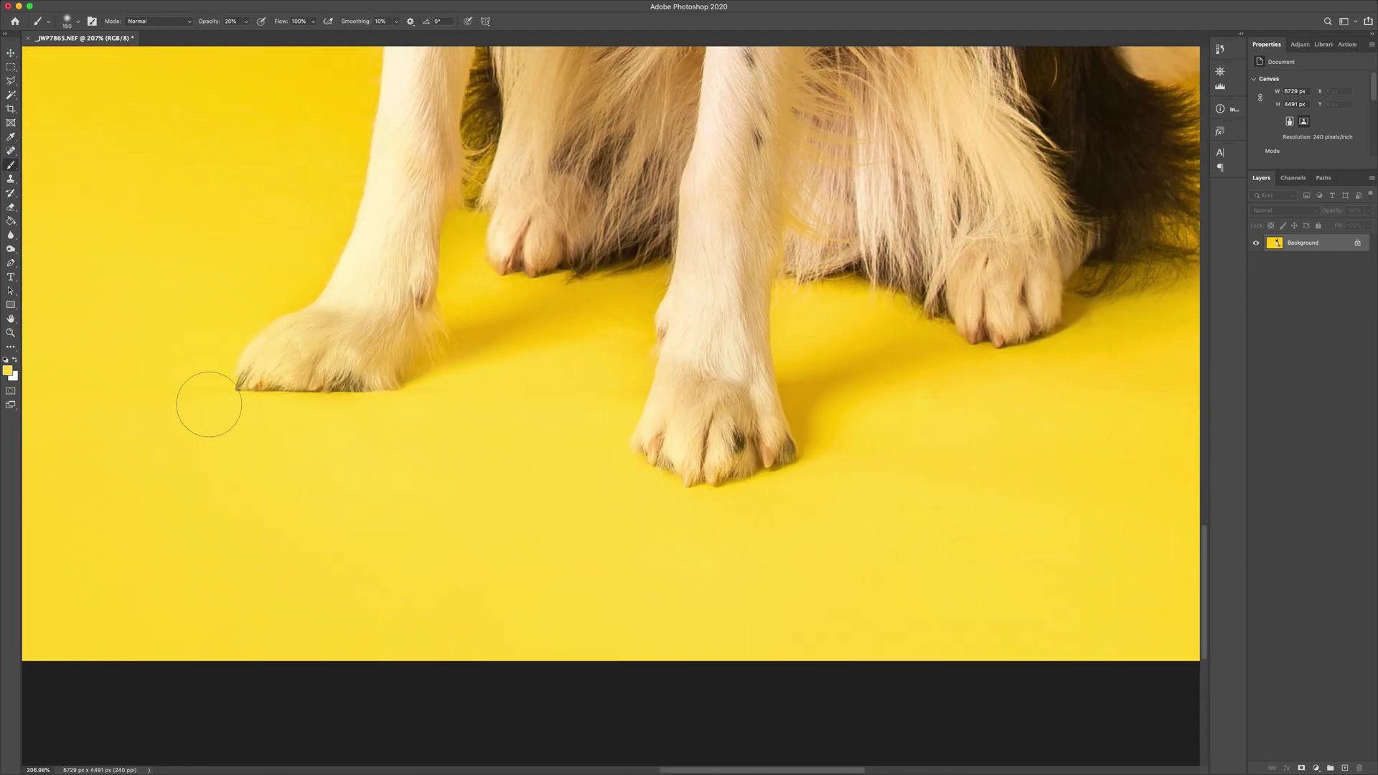
scroll(532, 483, "left", 5)
scroll(532, 483, "down", 10)
Step: Lighten the fur on the dog's chest with the Dodge tool
left_click(11, 249)
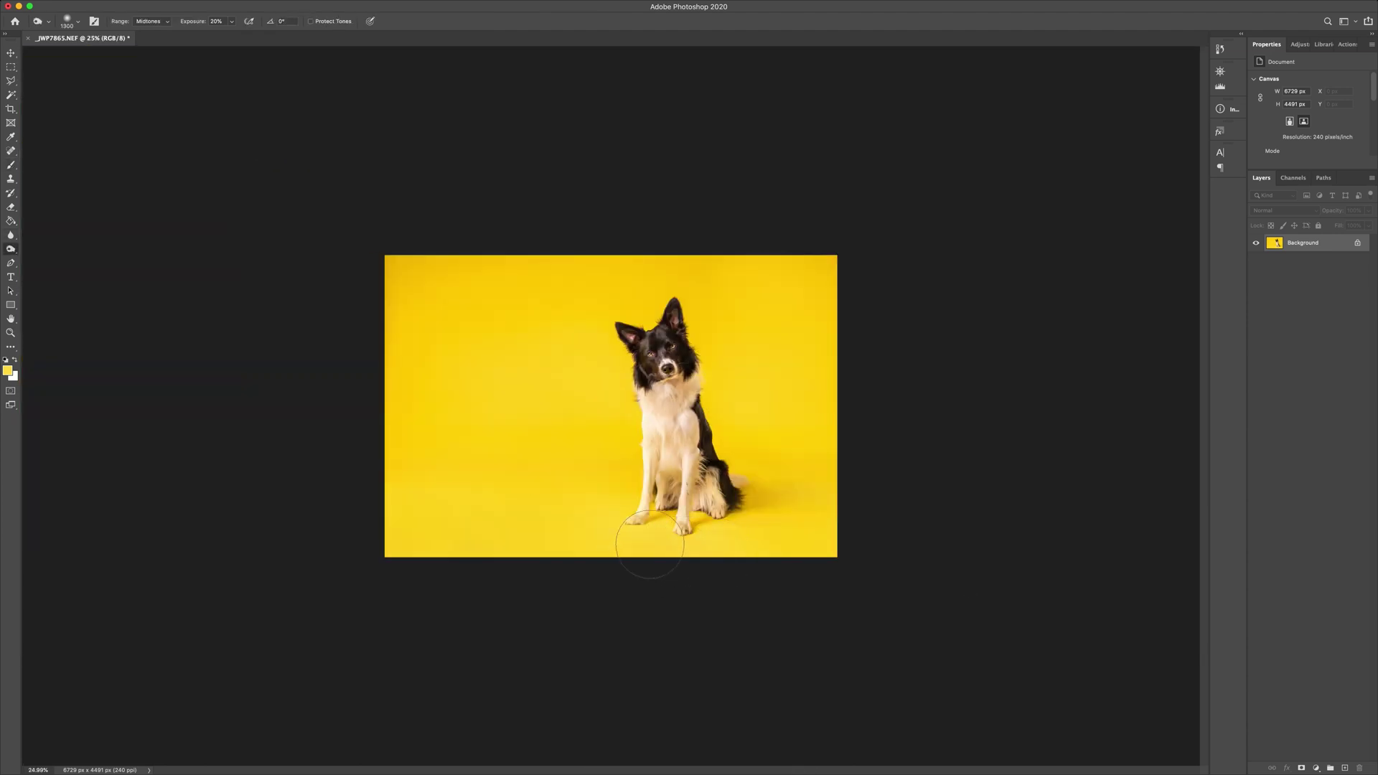
scroll(668, 425, "up", 3)
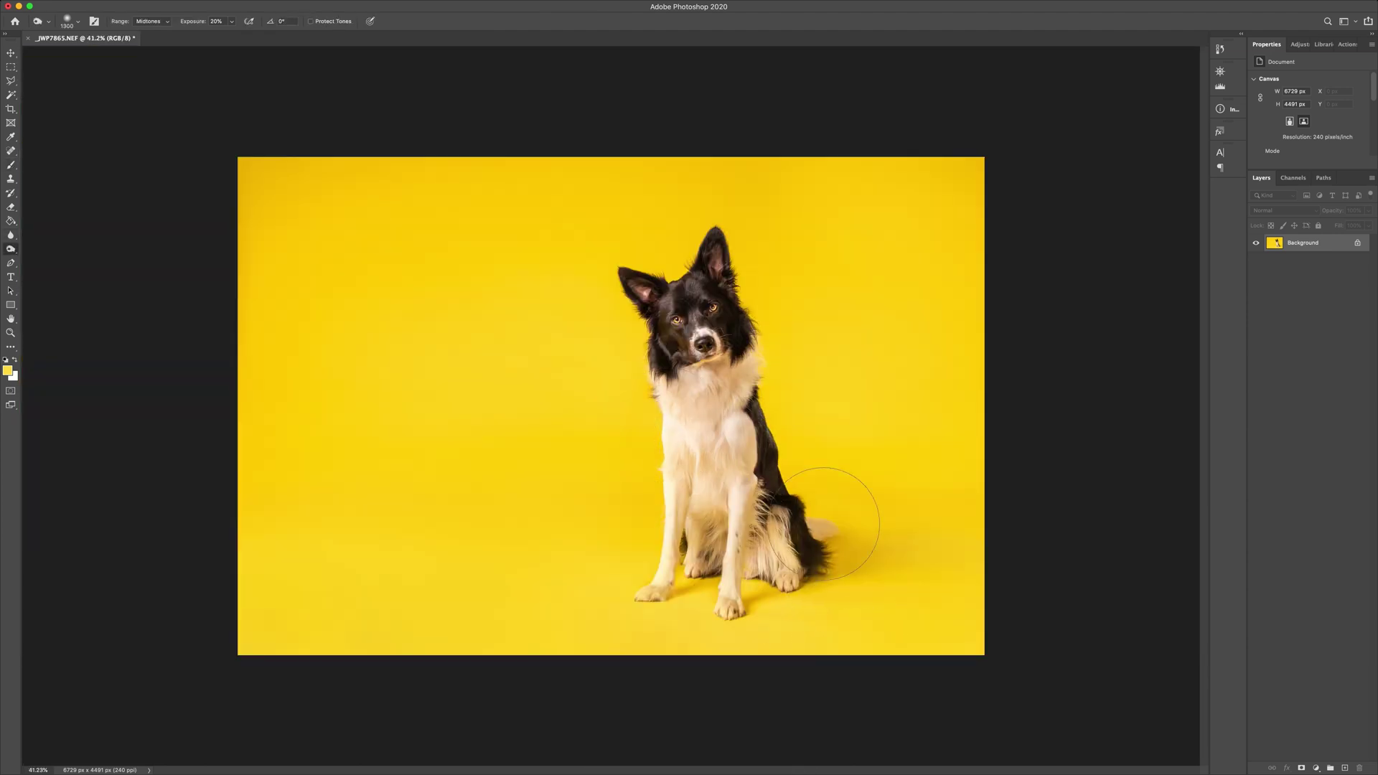
scroll(824, 517, "up", 3)
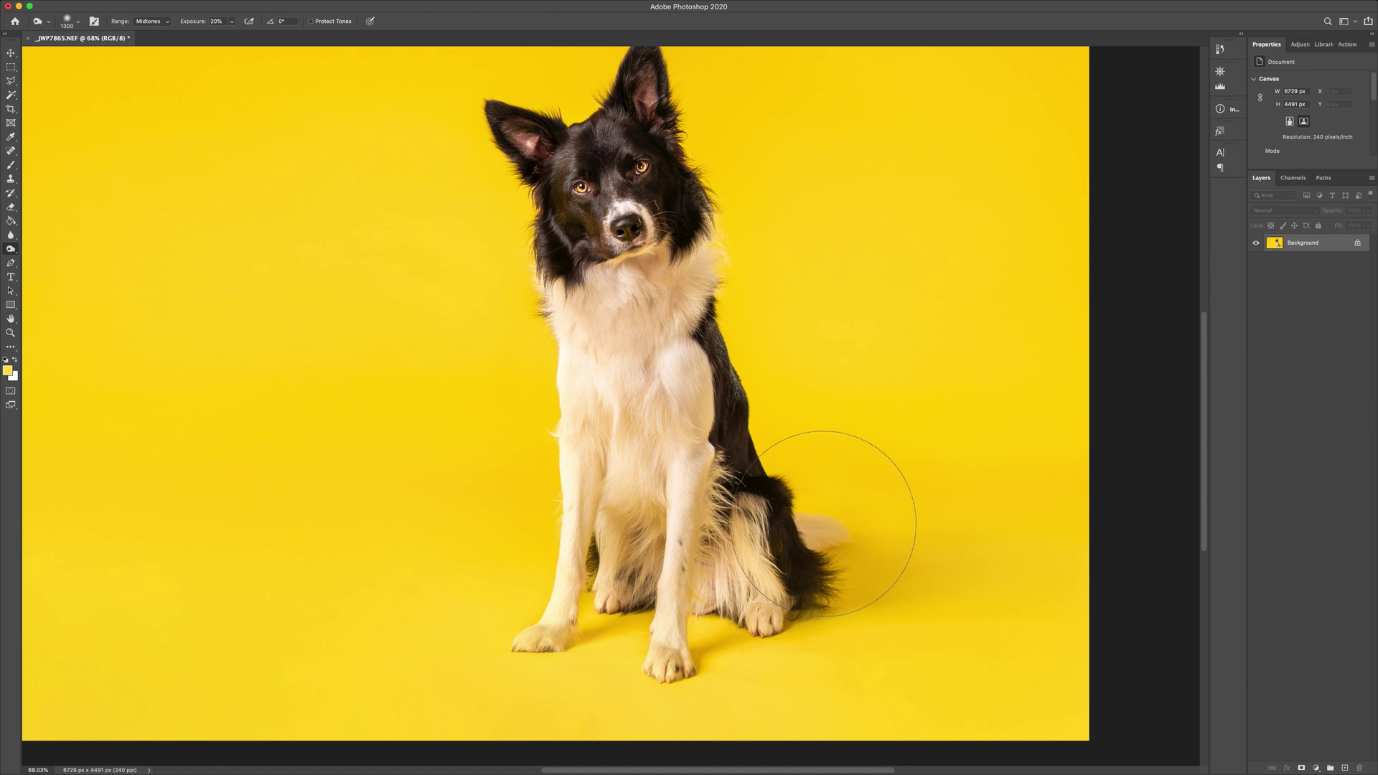
mouse_move(610, 467)
left_mouse_down()
mouse_move(614, 402)
mouse_move(572, 388)
mouse_move(660, 372)
mouse_move(563, 376)
mouse_move(574, 372)
mouse_move(574, 395)
left_mouse_up()
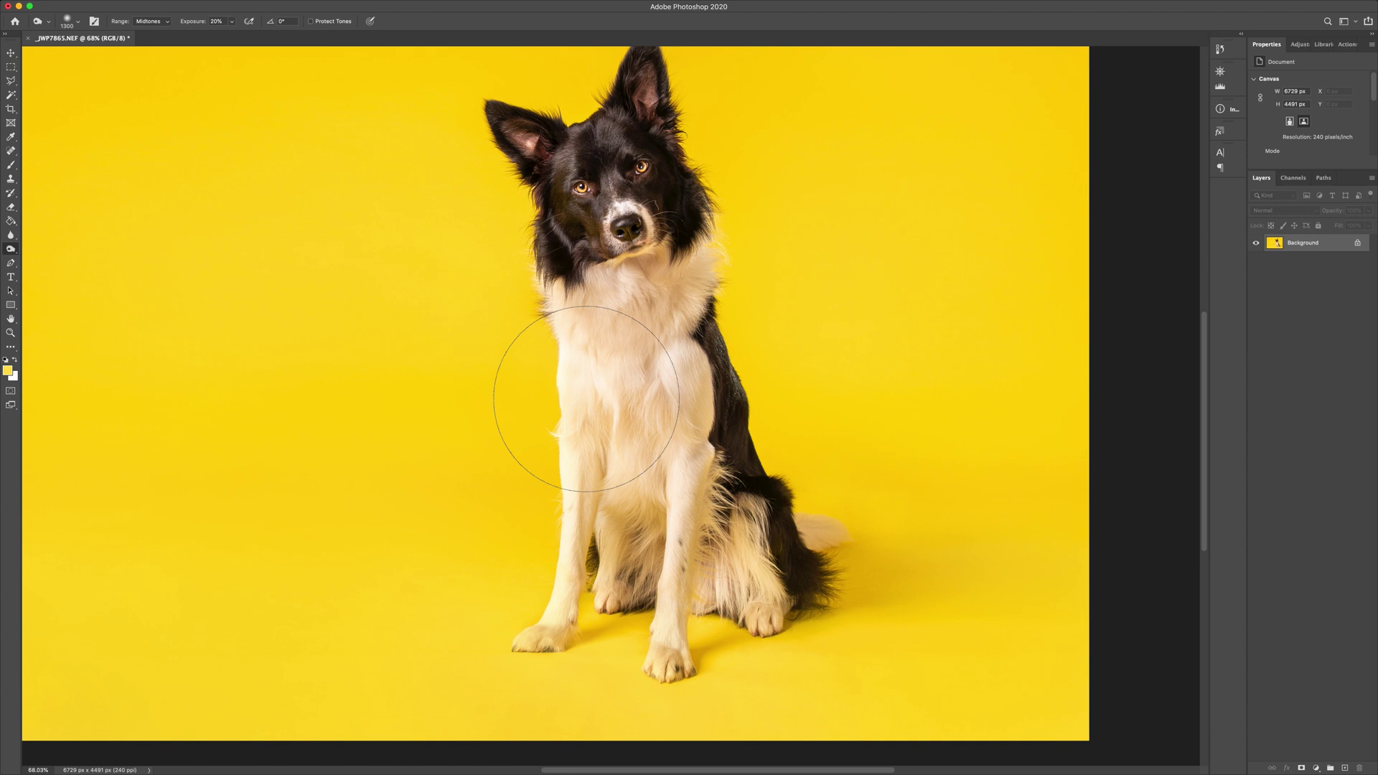
Step: Set the Dodge range to Highlights with a smaller brush and brighten the chest fur toward the legs
right_click(11, 250)
left_click(43, 261)
left_click(150, 20)
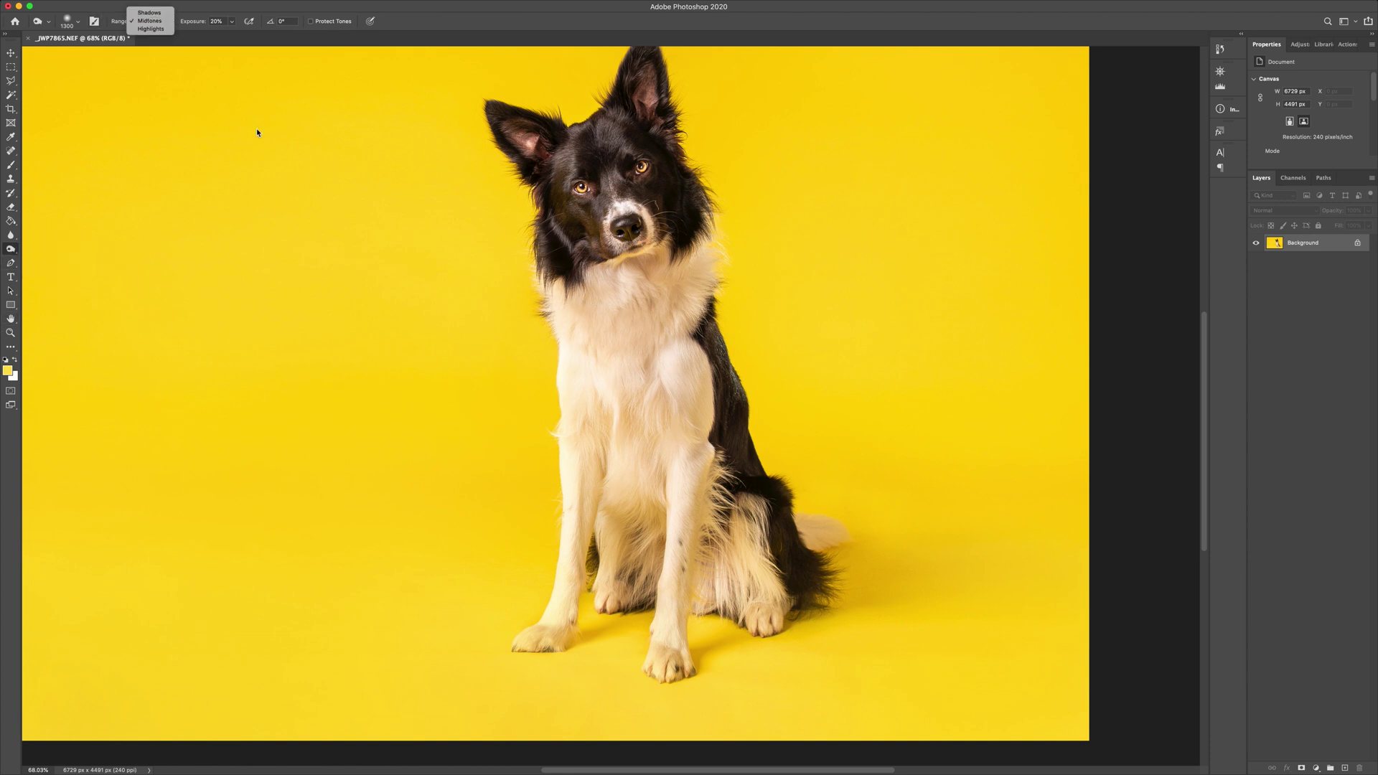
left_click(150, 29)
key("bracketleft")
key("bracketleft")
key("bracketleft")
key("bracketleft")
key("bracketleft")
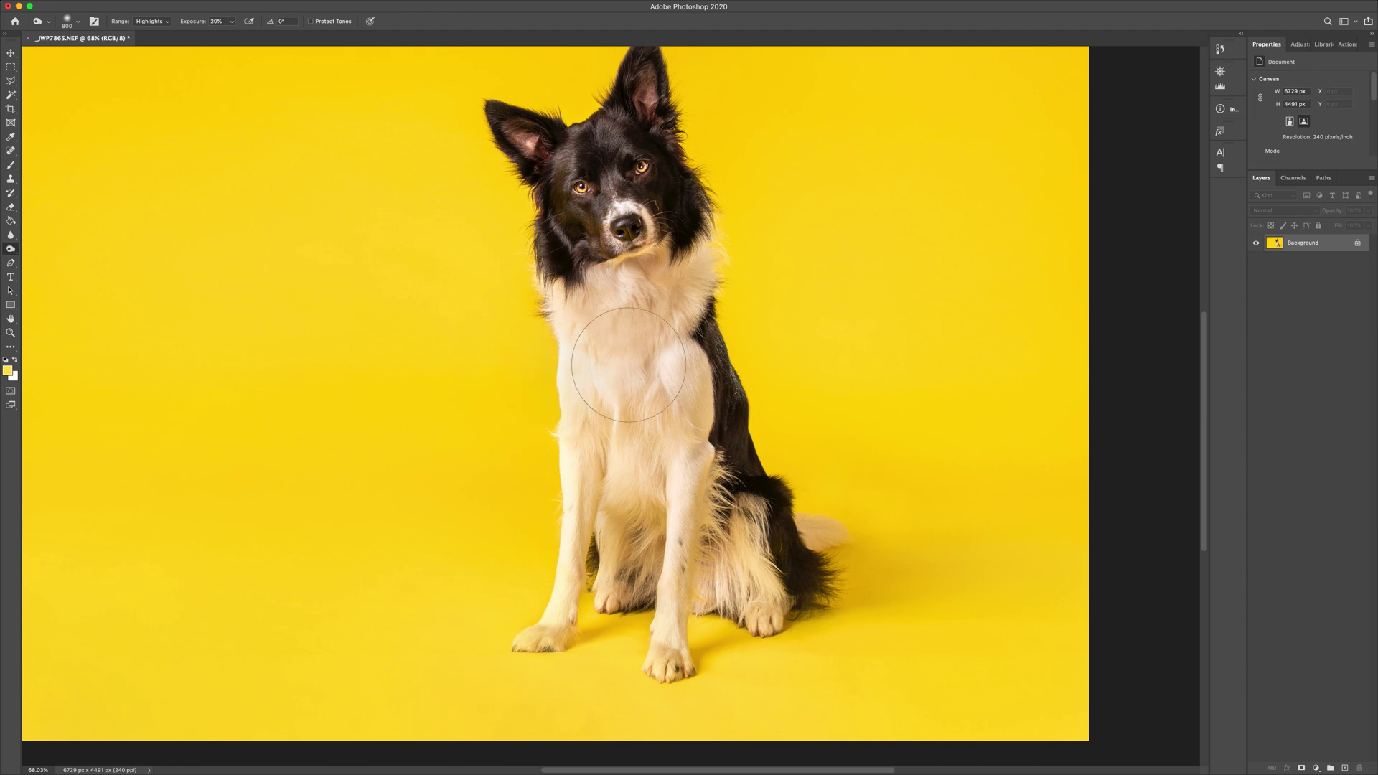
mouse_move(589, 352)
left_mouse_down()
mouse_move(622, 394)
mouse_move(642, 483)
left_mouse_up()
Step: Zoom in and spot-heal the stray looping whisker above the dog's nose, then fit the photo in view
scroll(657, 220, "up", 5)
scroll(658, 219, "up", 3)
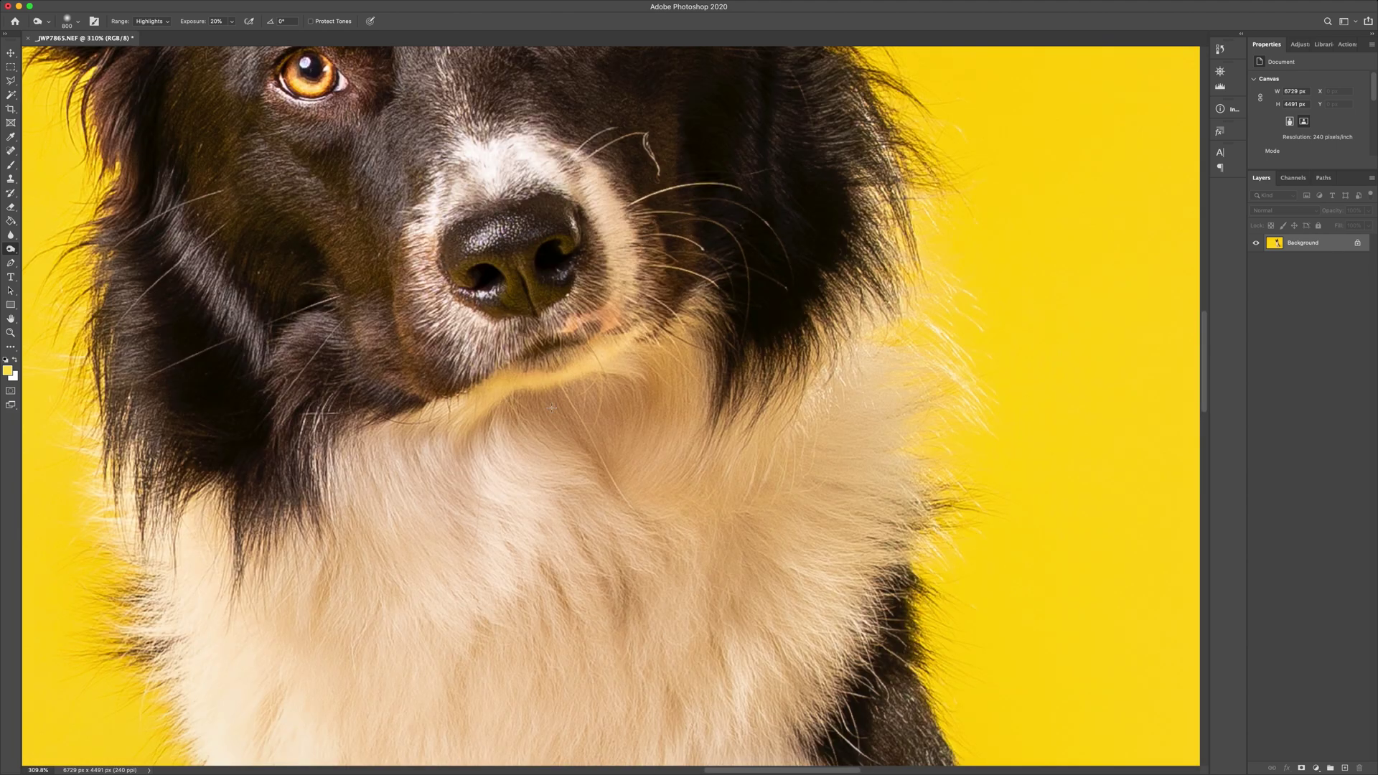
scroll(551, 407, "up", 2)
key("j")
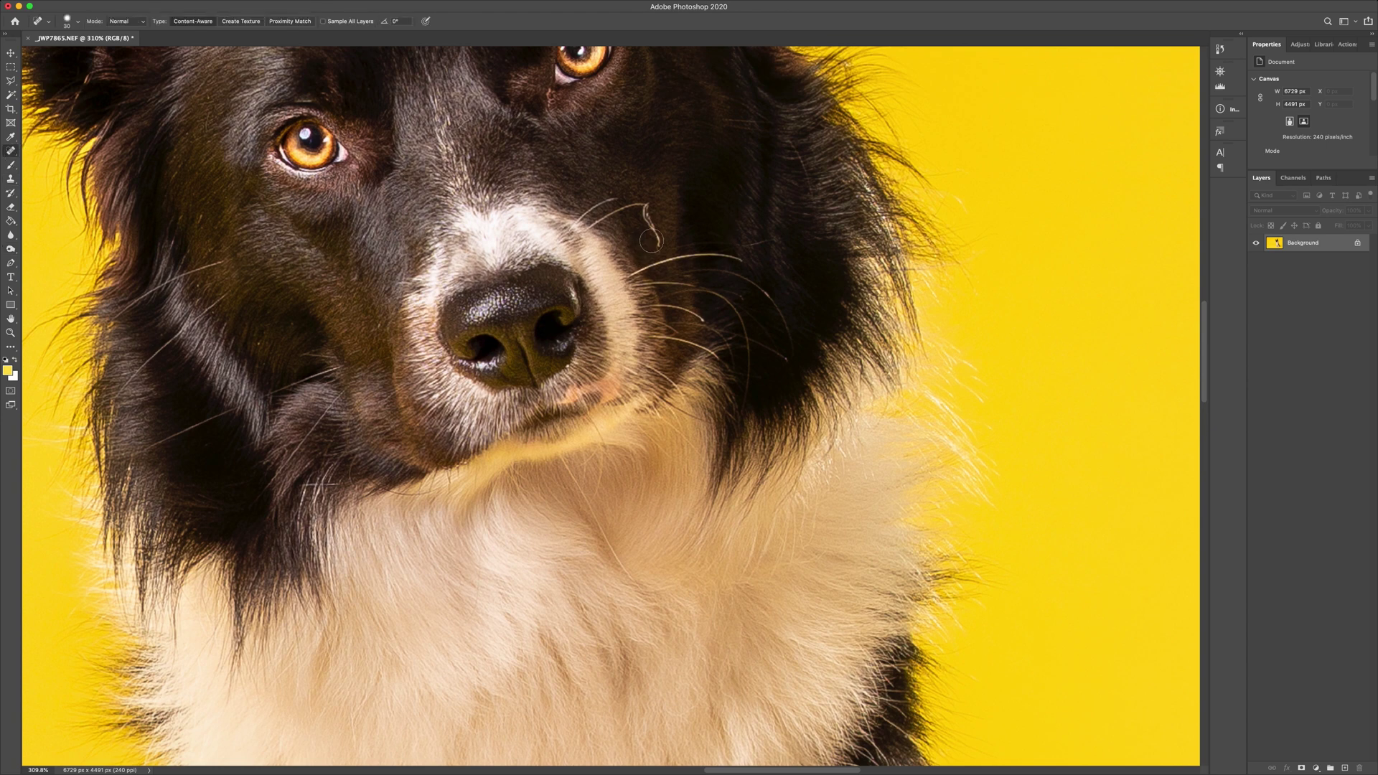
key("bracketleft")
left_click_drag(656, 254, 654, 243)
scroll(548, 314, "up", 6)
key("super+0")
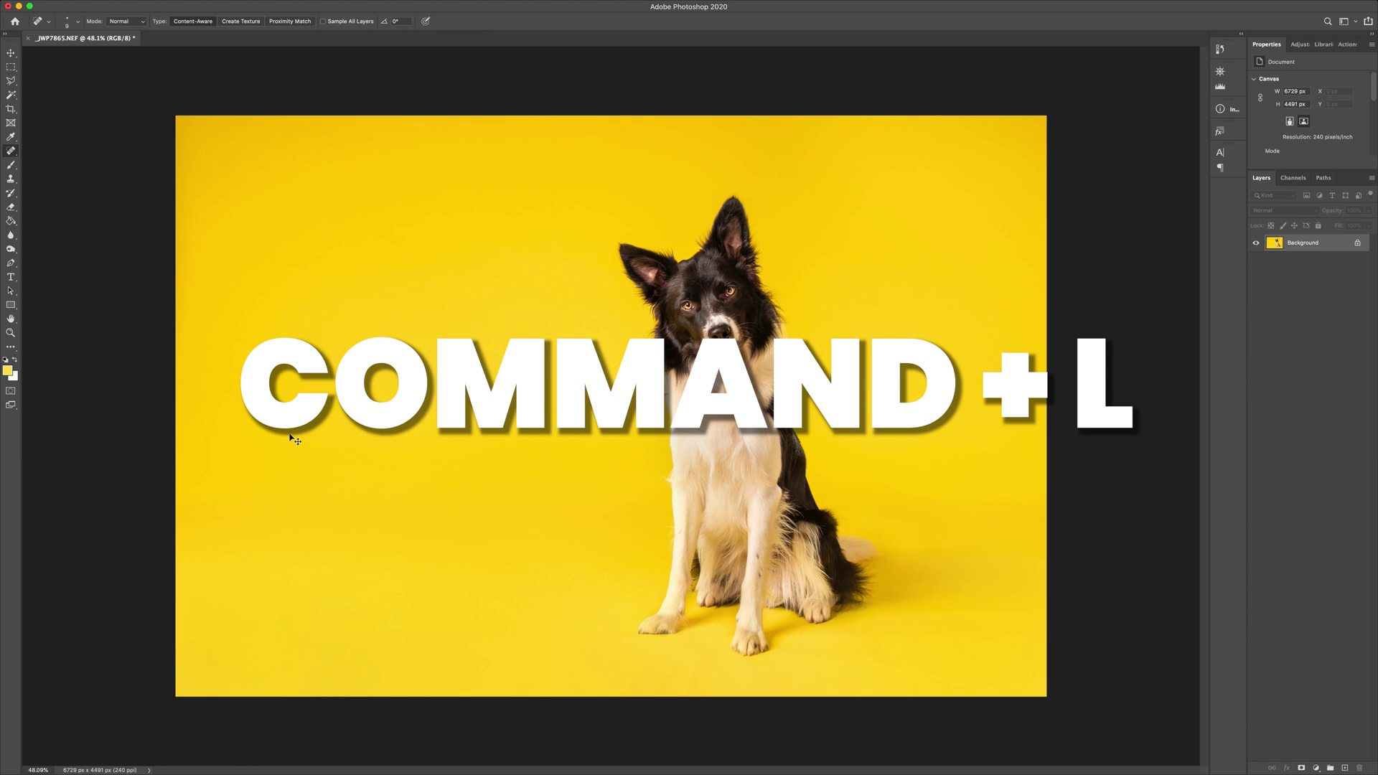
Step: Check black and white point clipping in Levels, keeping input levels at 0–255
key("super+l")
left_click_drag(554, 173, 286, 169)
left_click_drag(259, 293, 260, 293)
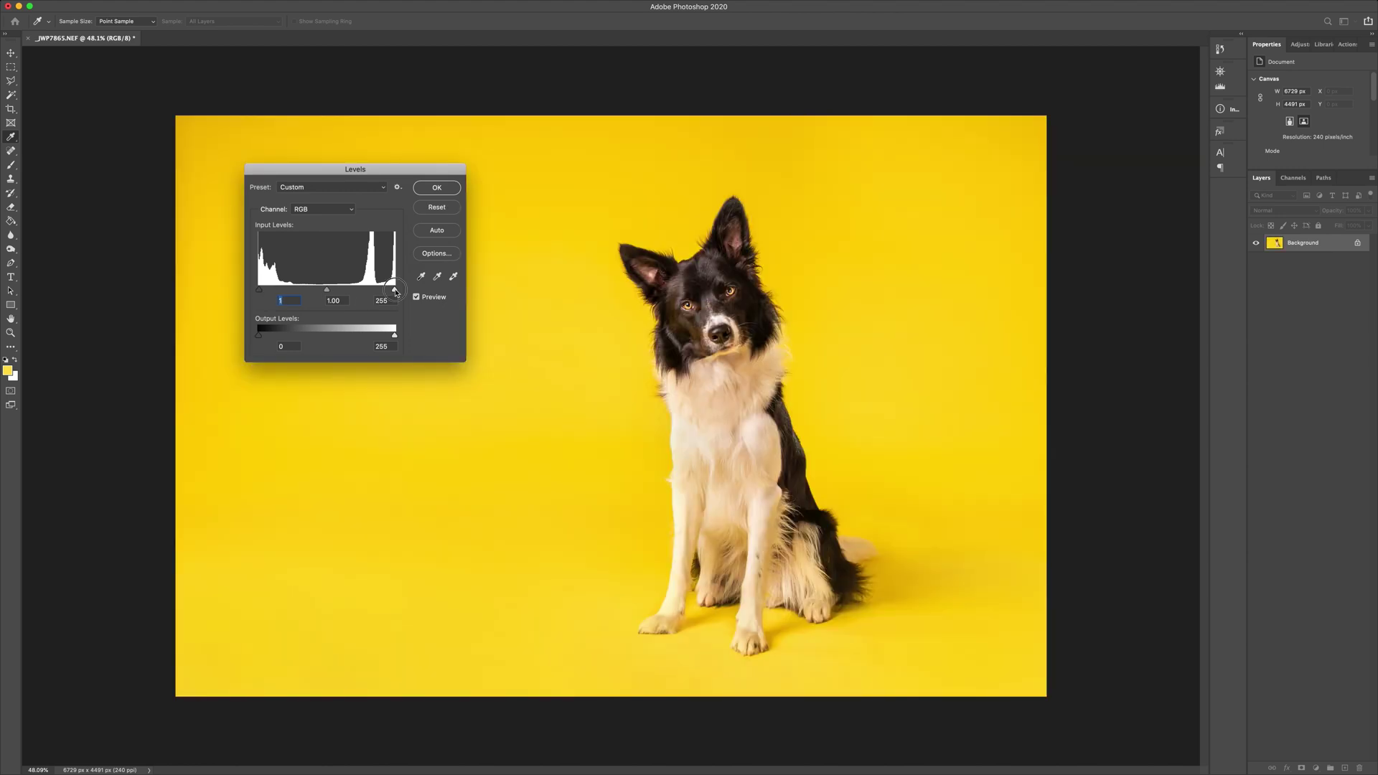
mouse_move(394, 294)
left_mouse_down()
mouse_move(353, 295)
mouse_move(394, 290)
left_mouse_up()
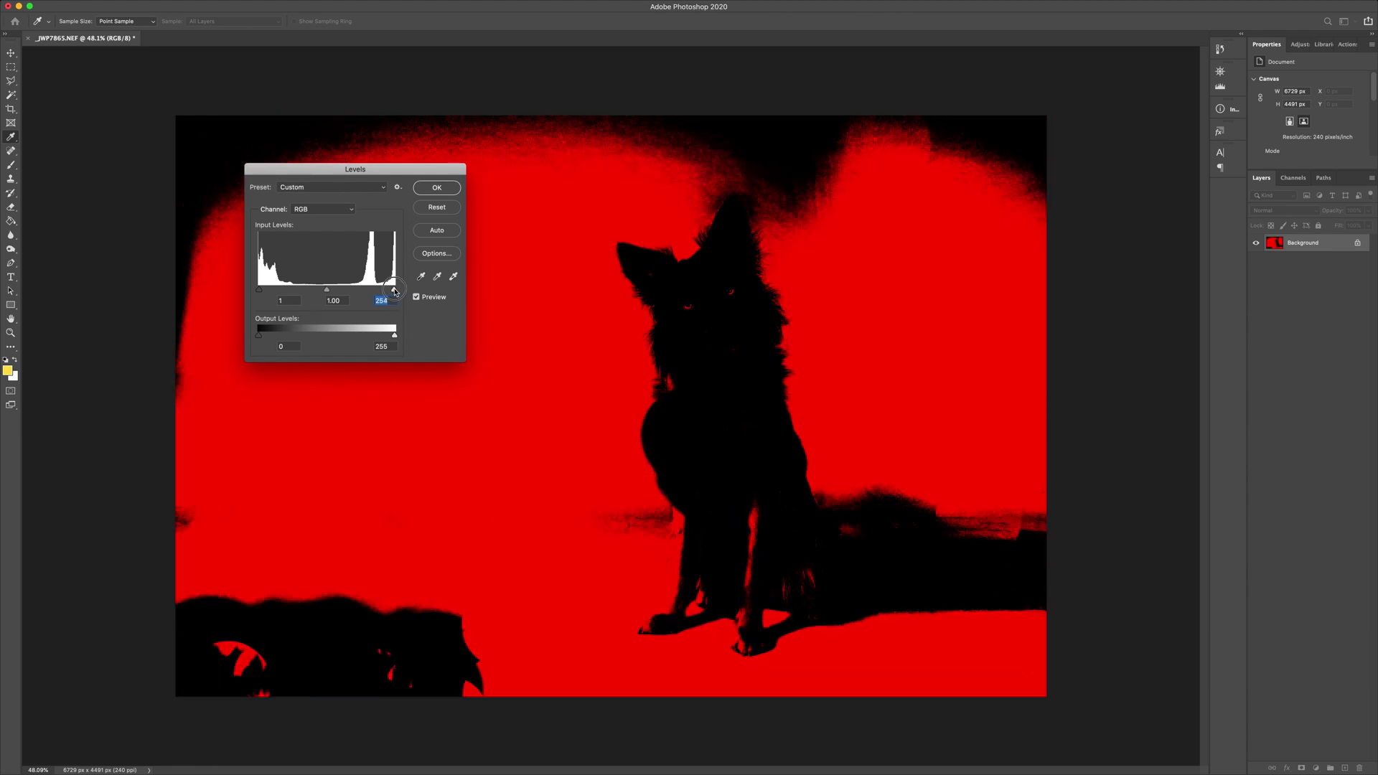
left_click_drag(394, 291, 394, 292)
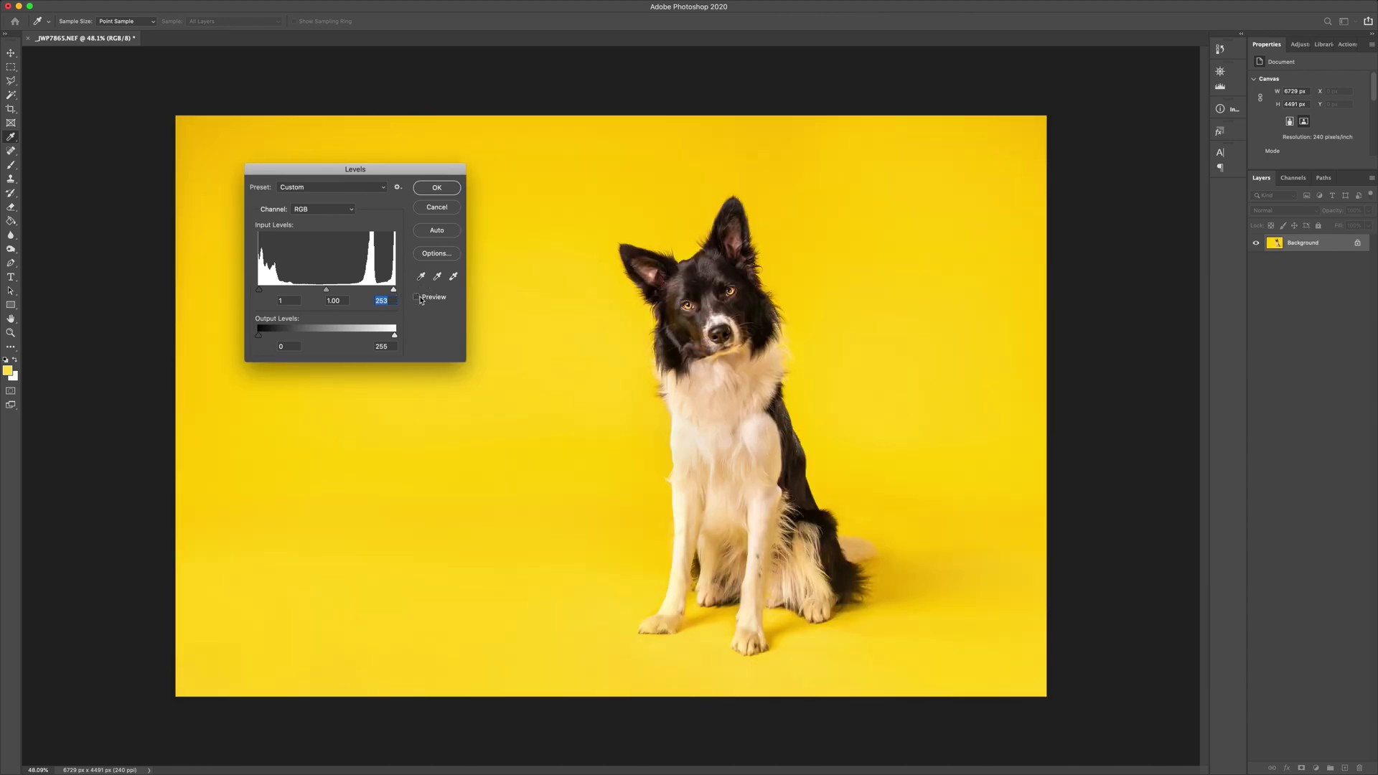
left_click(418, 298)
Step: Apply the Levels, then warm the backdrop via Hue/Saturation on Yellows: Hue −5, Saturation +4
left_click(431, 189)
key("j")
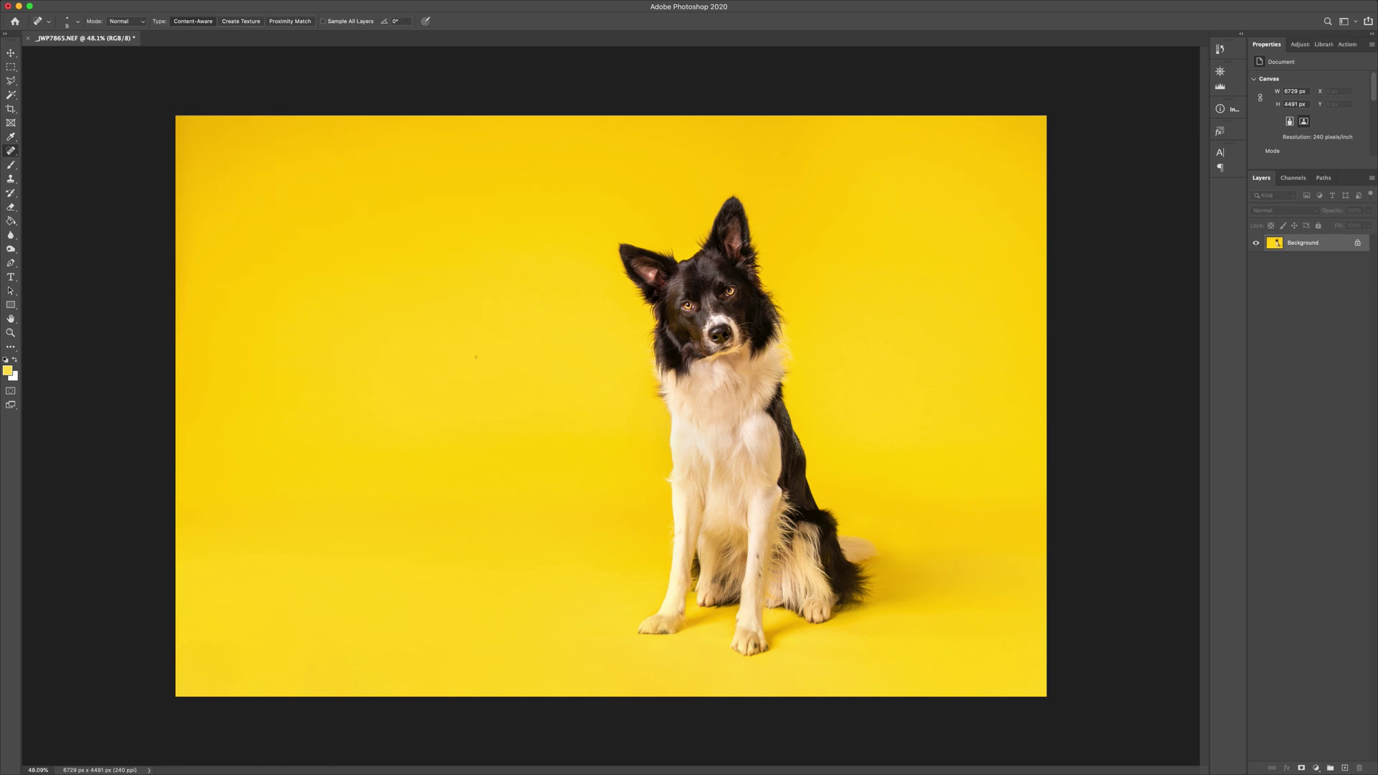
key("super+u")
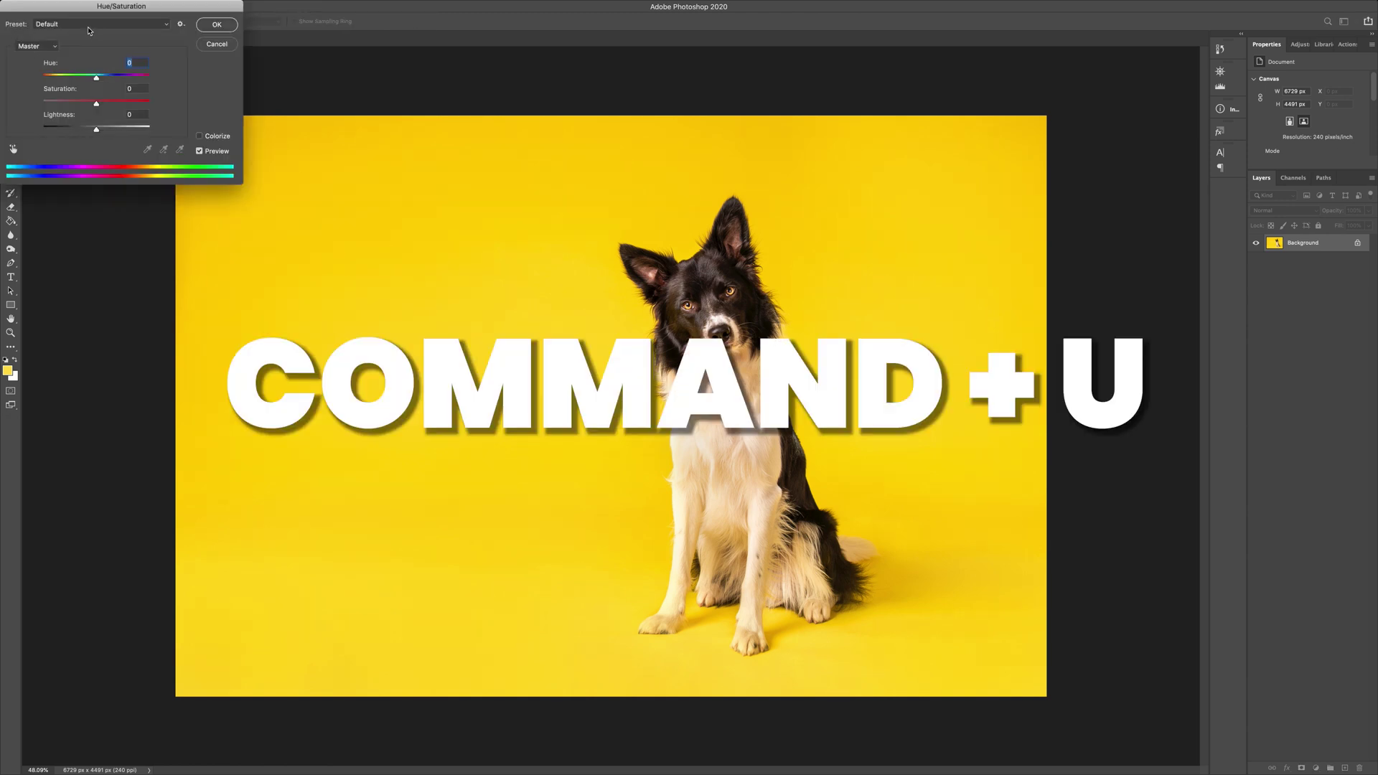
left_click(36, 46)
left_click(33, 63)
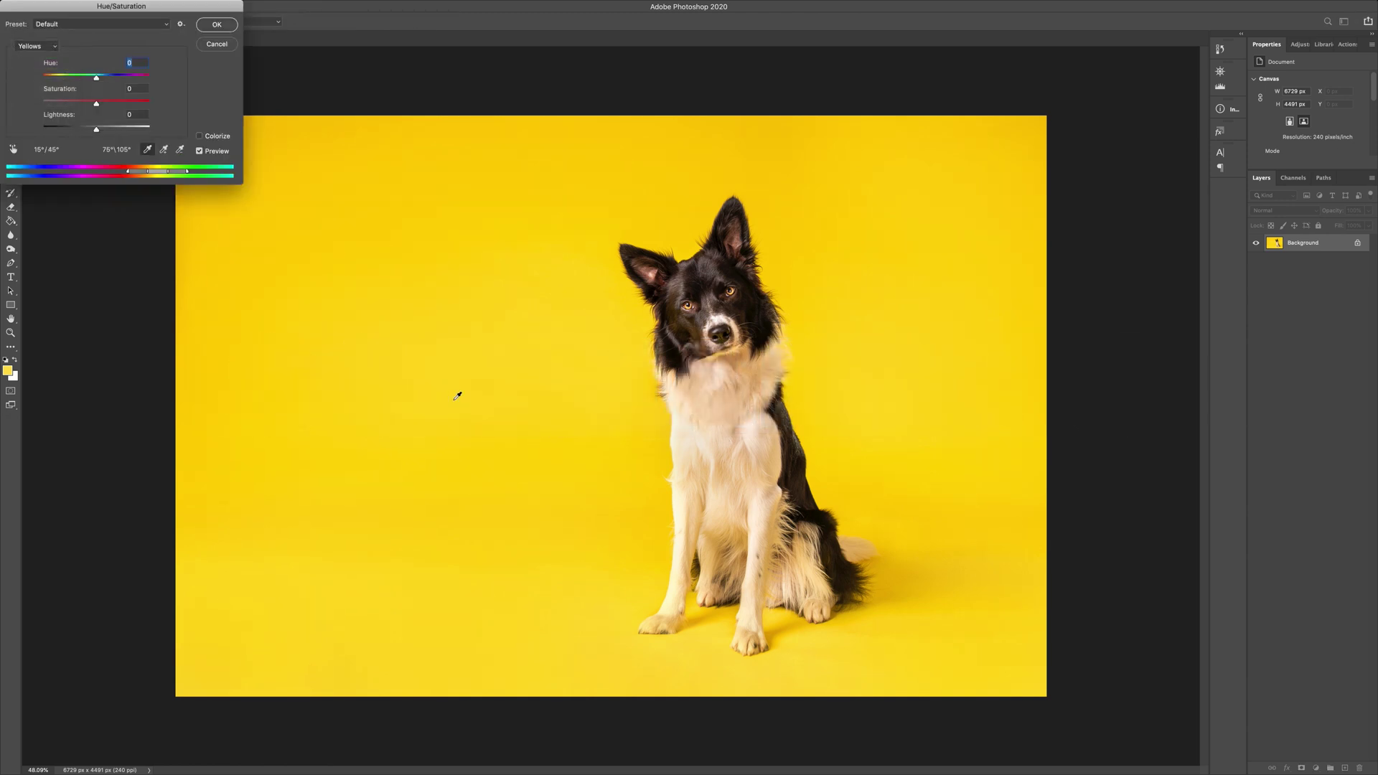
left_click(454, 400)
mouse_move(96, 79)
left_mouse_down()
mouse_move(99, 103)
mouse_move(93, 77)
left_mouse_up()
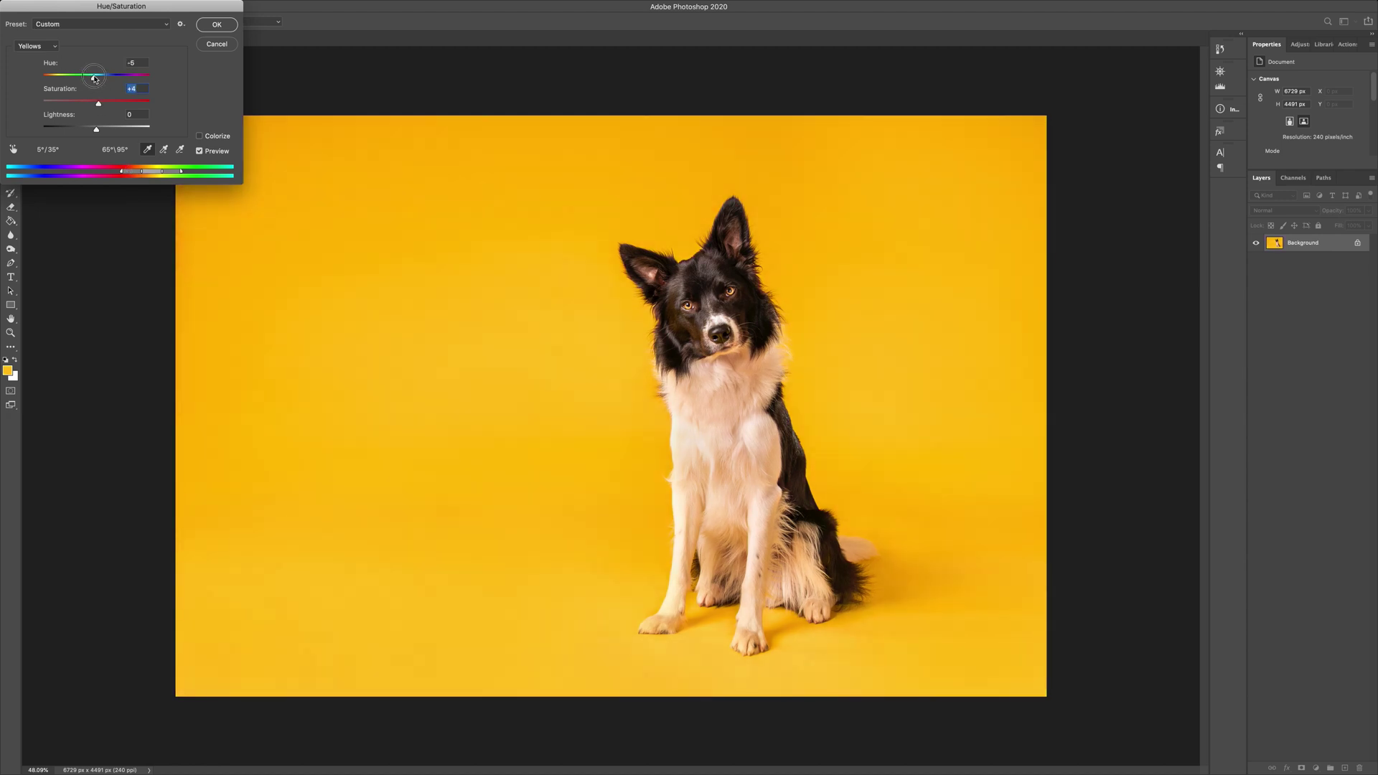
left_click(200, 151)
left_click(199, 151)
left_click(217, 24)
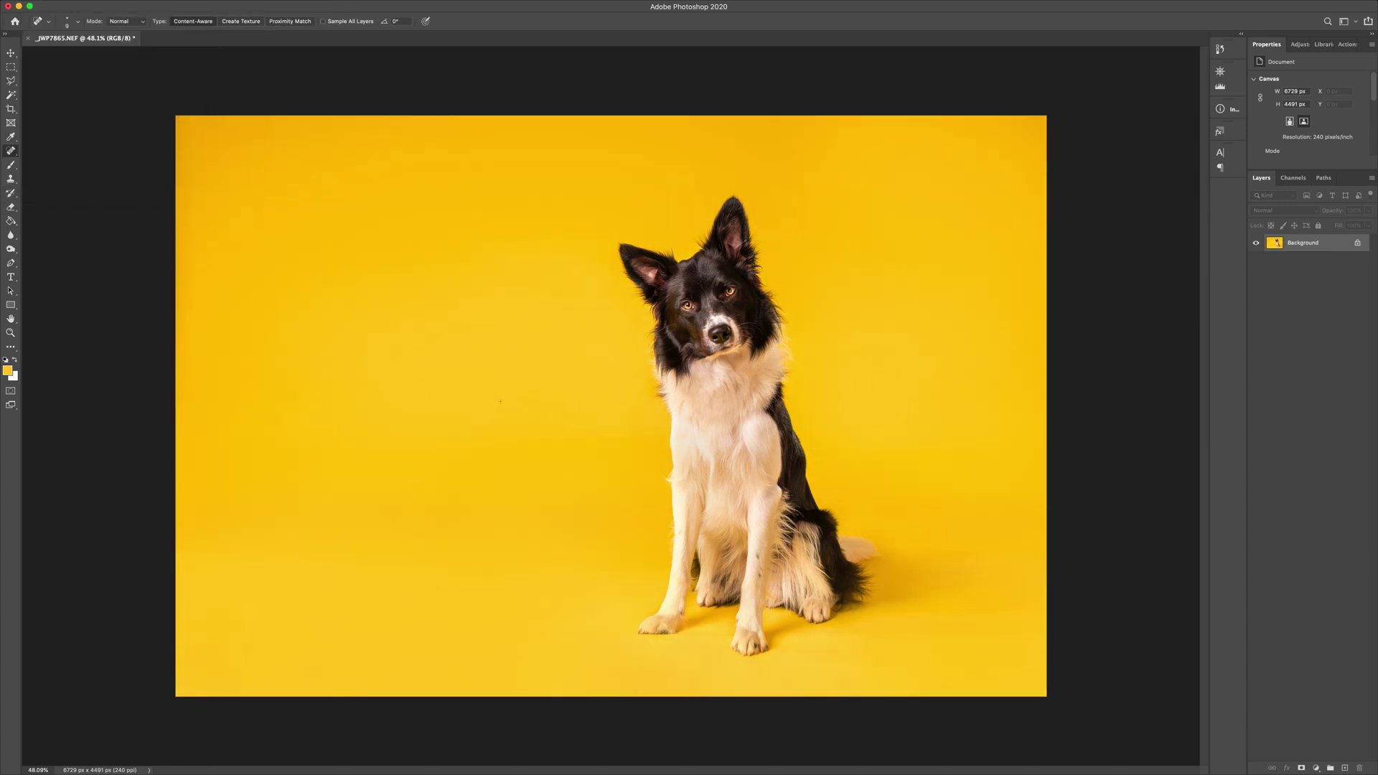
scroll(458, 374, "down", 3)
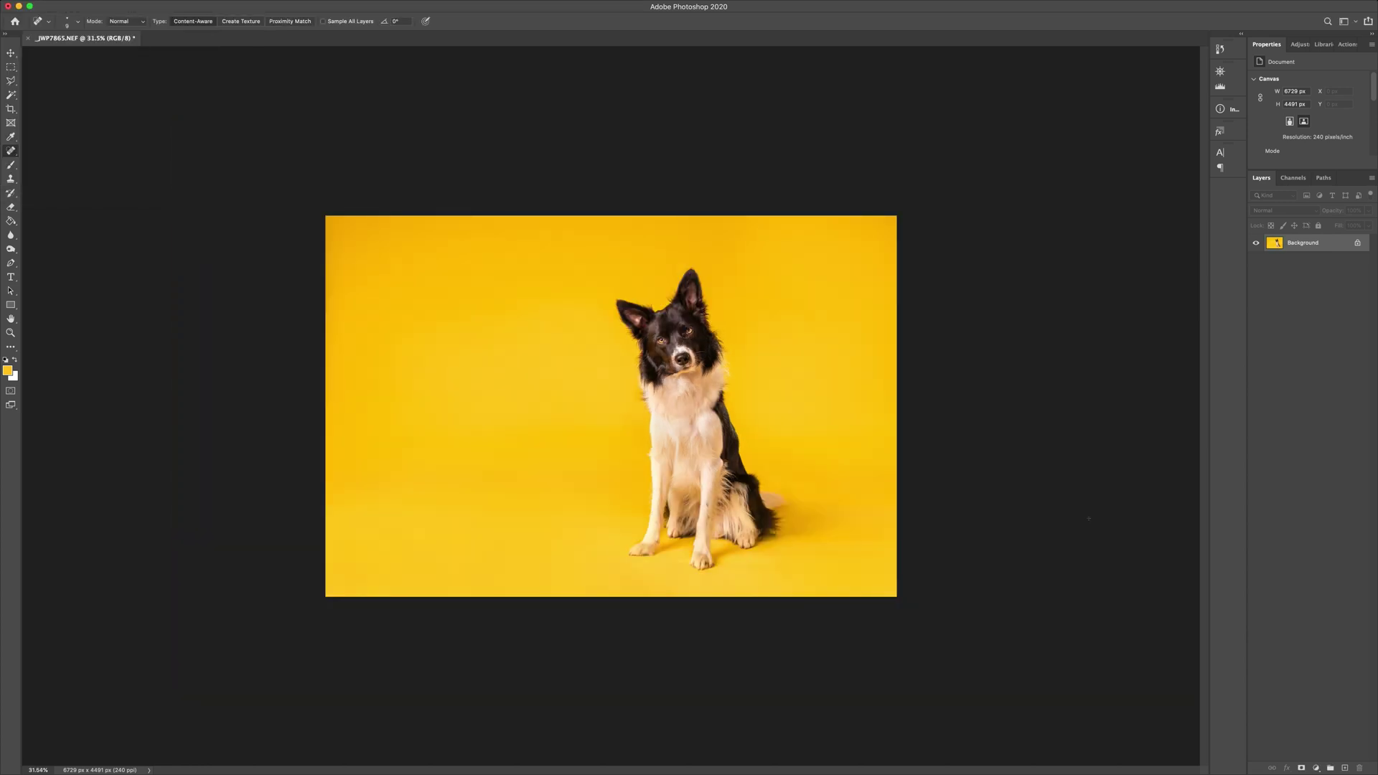